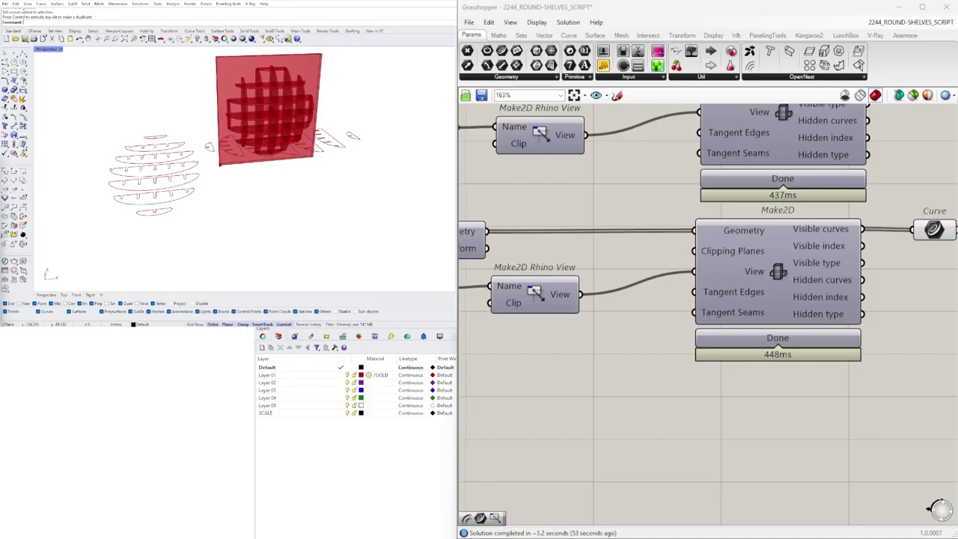
# Step: Examine the flattened shelf outlines in the Rhino model and the Make2D part of the Grasshopper script
pyautogui.moveTo(213, 144); pyautogui.dragTo(334, 122, button='right')
pyautogui.moveTo(322, 179)
pyautogui.mouseDown(button='right')
pyautogui.moveTo(233, 212)
pyautogui.moveTo(323, 193)
pyautogui.mouseUp(button='right')
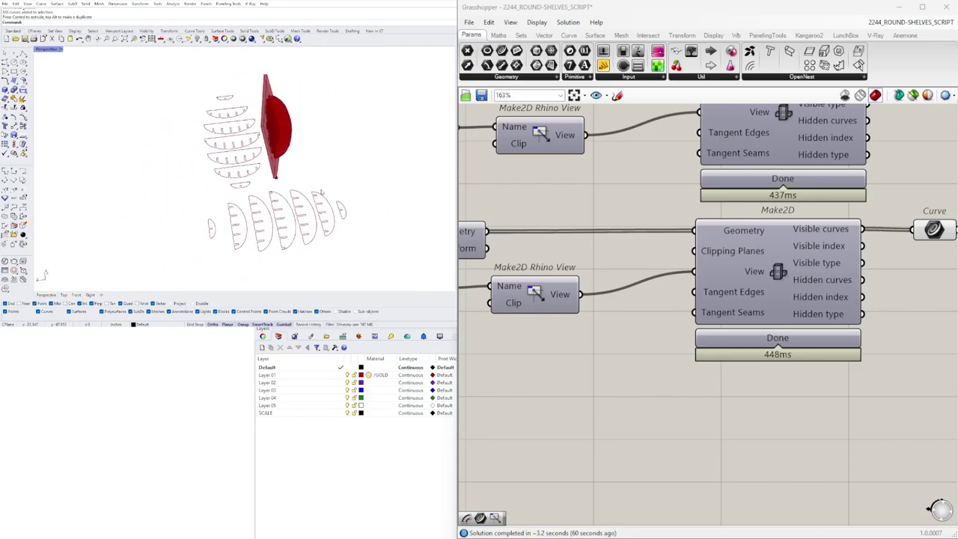
pyautogui.scroll(-5, 608, 223)
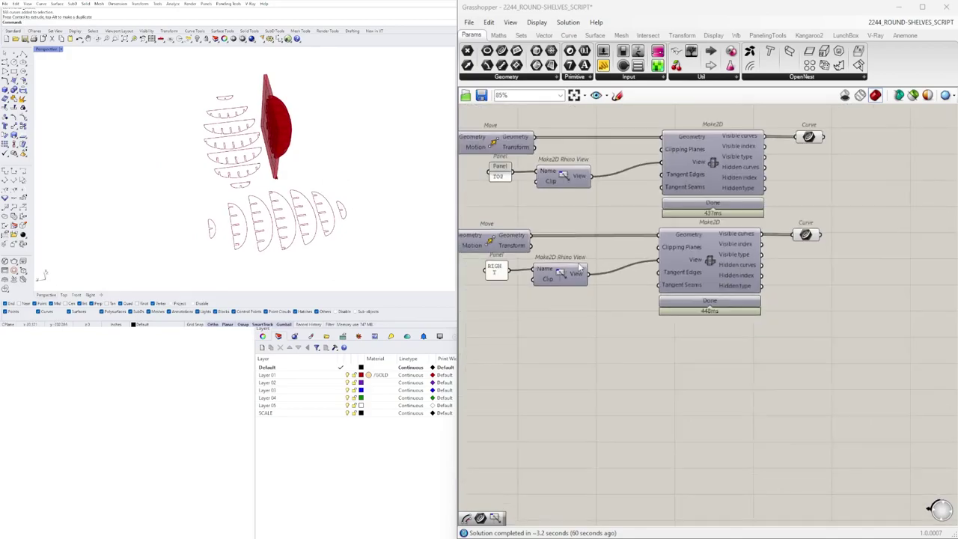
pyautogui.scroll(-1, 774, 294)
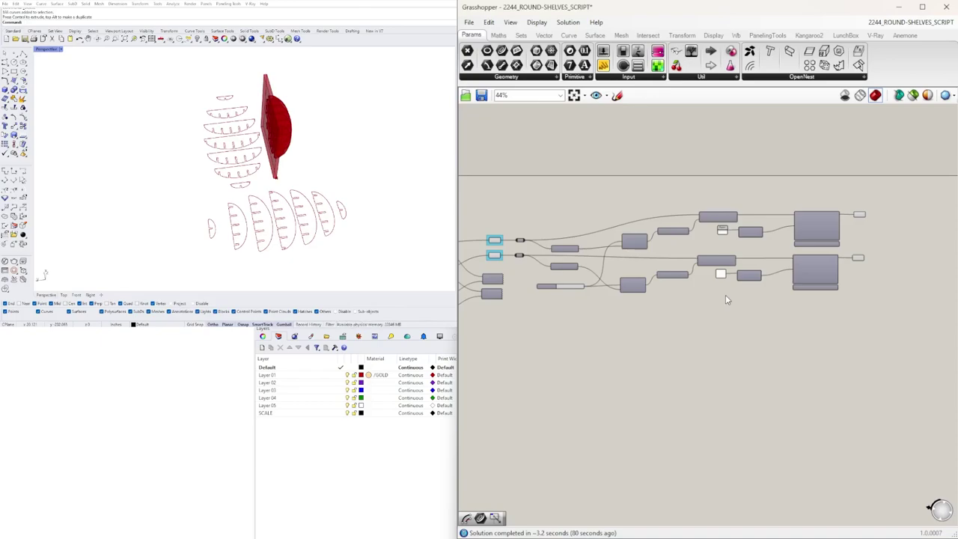
pyautogui.moveTo(302, 151); pyautogui.dragTo(238, 171, button='right')
pyautogui.moveTo(294, 117); pyautogui.dragTo(280, 110, button='right')
pyautogui.moveTo(280, 216); pyautogui.dragTo(204, 205, button='right')
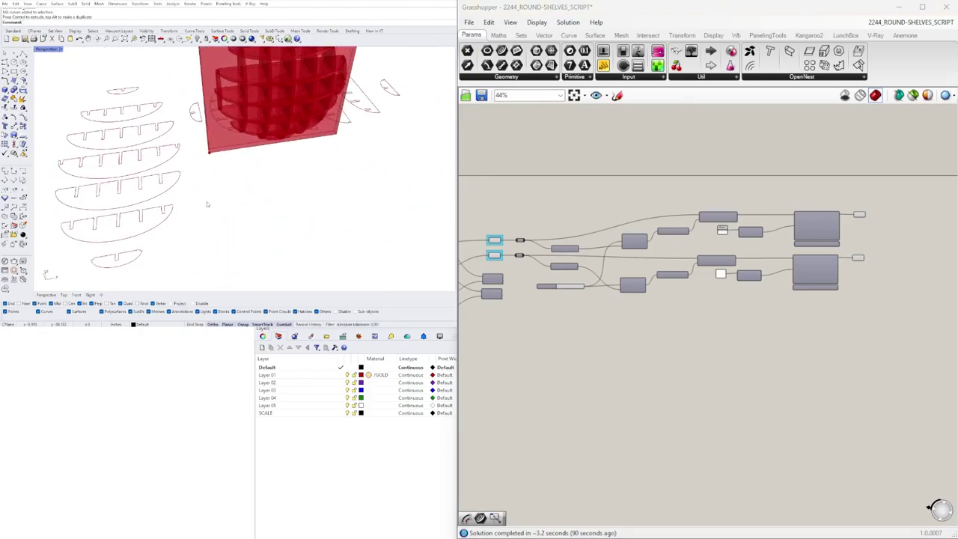
# Step: Select the baked outline curves in the perspective view and delete them
pyautogui.scroll(-6, 204, 205)
pyautogui.moveTo(439, 217); pyautogui.dragTo(290, 117)
pyautogui.press('Delete')
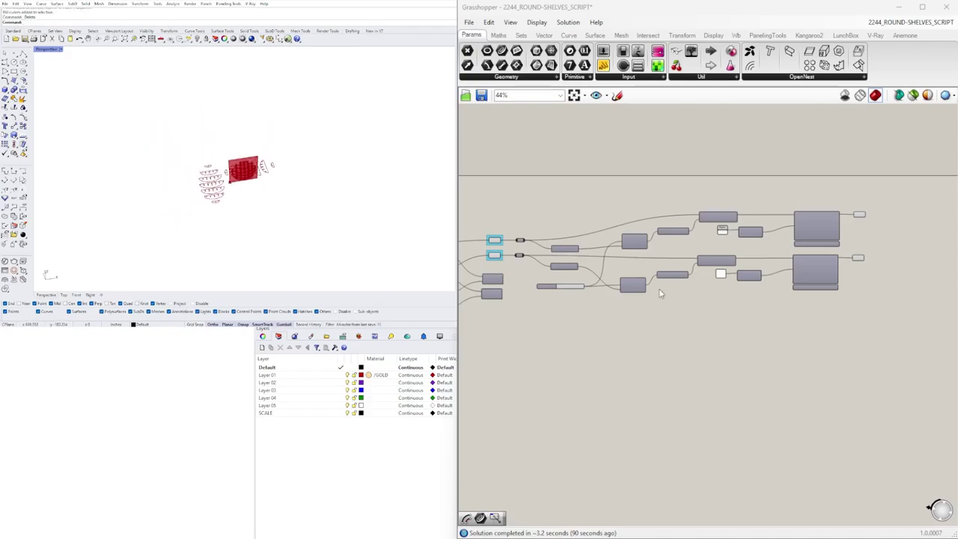
# Step: Bake both Curve containers fed by the Make2D components and move the baked outlines clear of the preview
pyautogui.scroll(5, 834, 262)
pyautogui.moveTo(895, 217); pyautogui.dragTo(755, 237, button='right')
pyautogui.moveTo(812, 363); pyautogui.dragTo(759, 184)
pyautogui.middleClick(772, 266)
pyautogui.click(793, 287)
pyautogui.moveTo(145, 127); pyautogui.dragTo(259, 188)
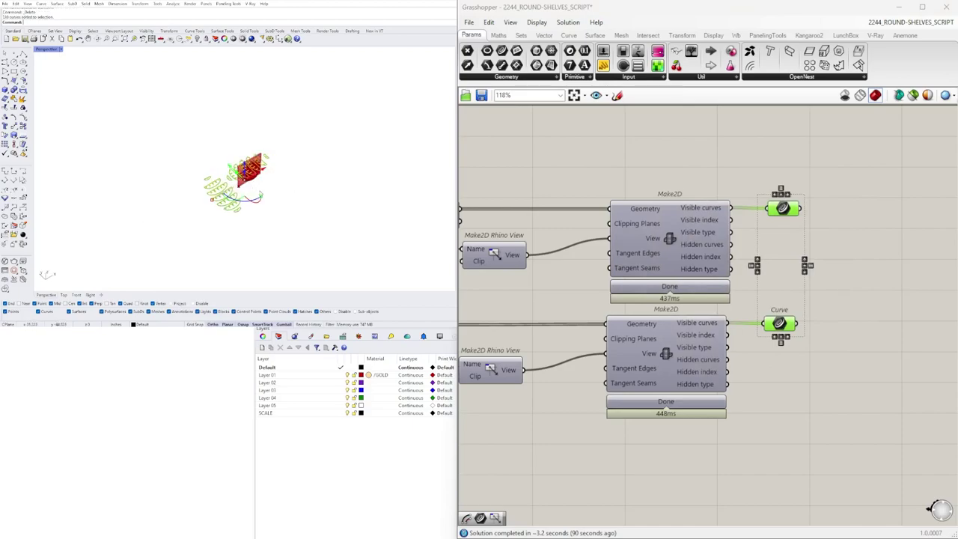
# Step: Inspect the baked shelf outlines and their slots beside the shelf model
pyautogui.scroll(5, 284, 217)
pyautogui.moveTo(295, 229); pyautogui.dragTo(300, 160, button='right')
pyautogui.moveTo(278, 211); pyautogui.dragTo(258, 202, button='right')
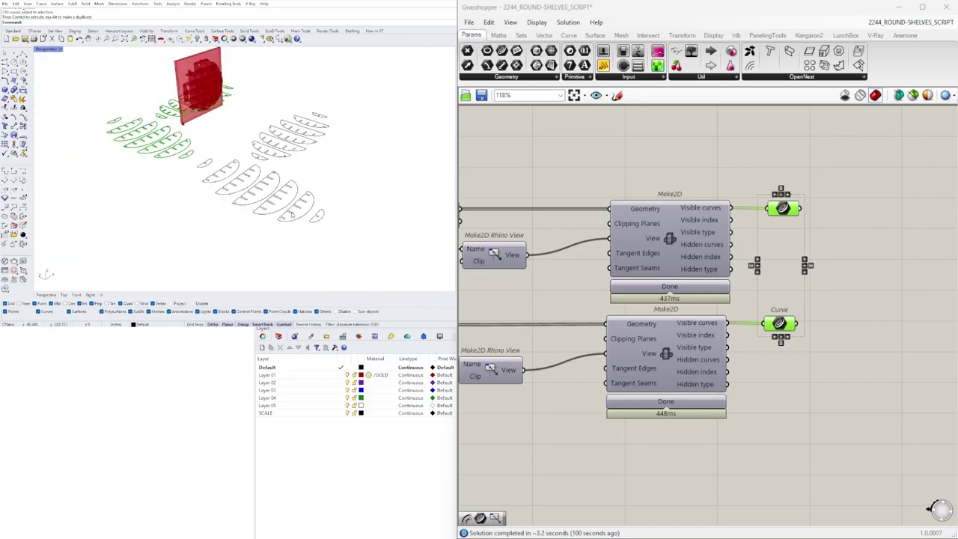
pyautogui.scroll(7, 249, 179)
pyautogui.scroll(-2, 249, 178)
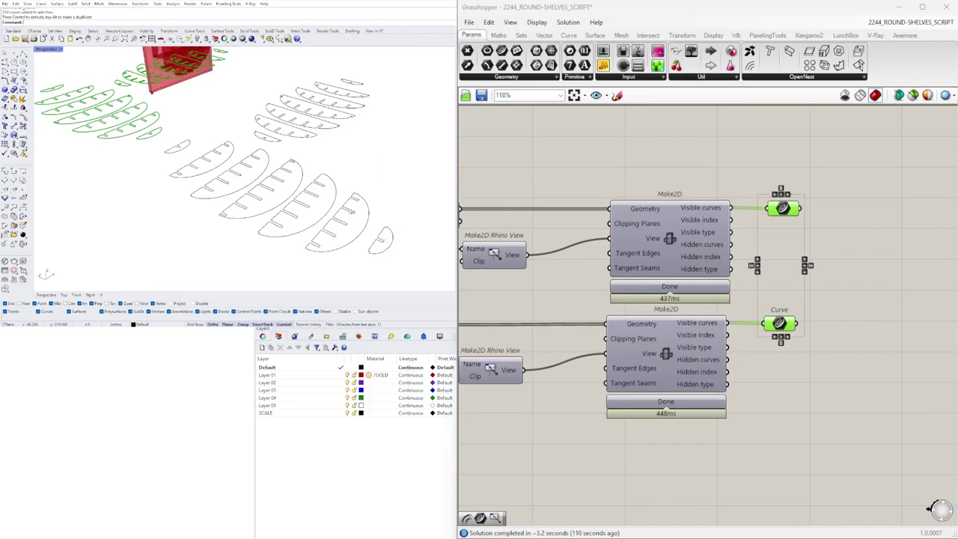
pyautogui.scroll(-4, 255, 178)
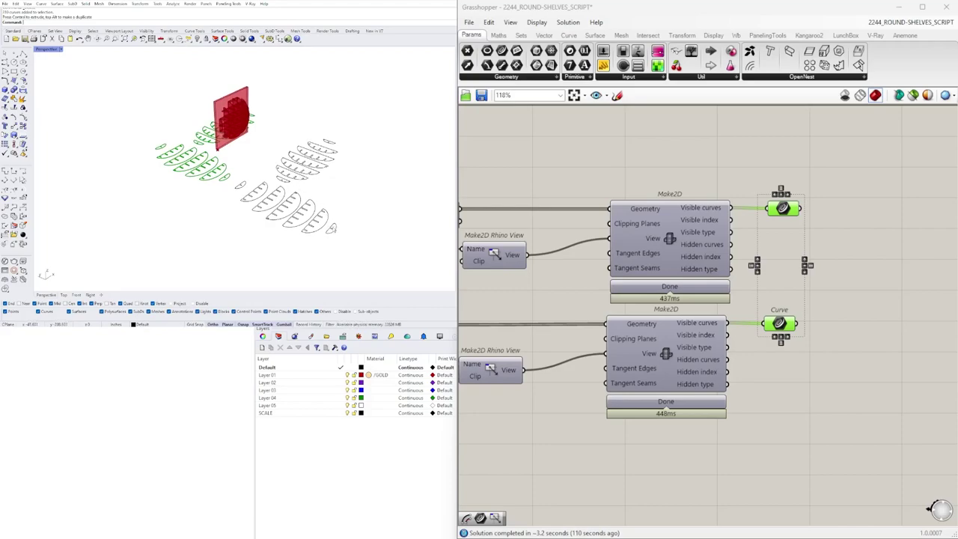
pyautogui.scroll(2, 334, 230)
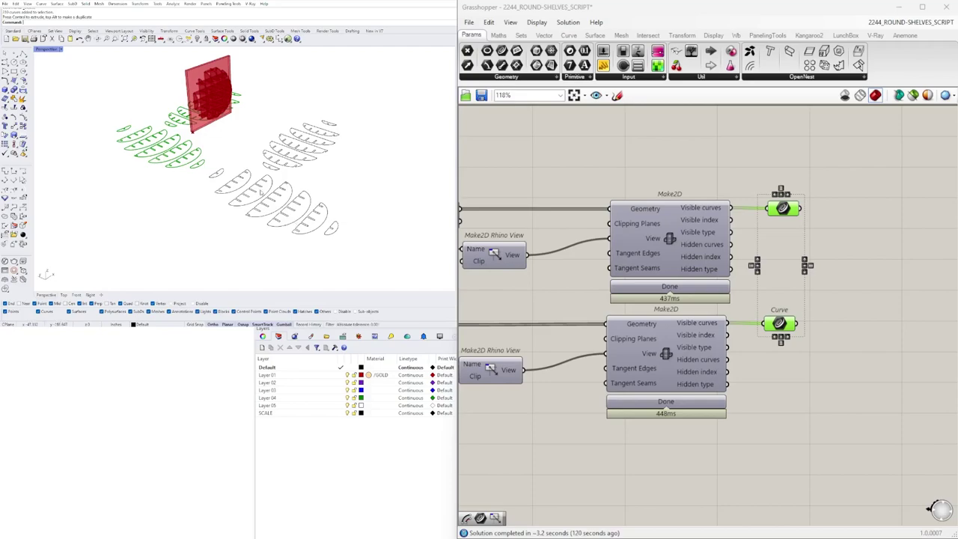
pyautogui.moveTo(329, 193); pyautogui.dragTo(386, 163, button='right')
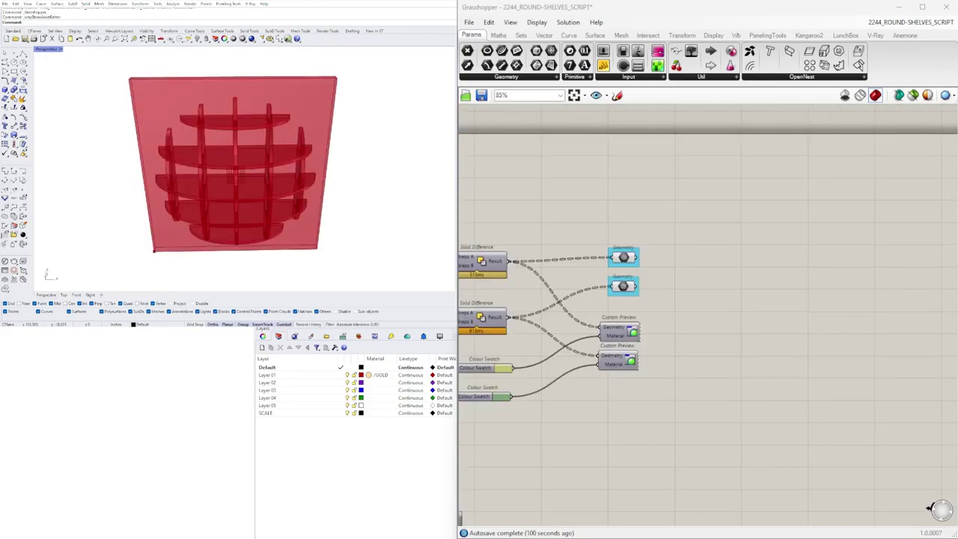
# Step: Add a Move component to the canvas beyond the two highlighted Geometry containers
pyautogui.doubleClick(770, 233)
pyautogui.write('movw')
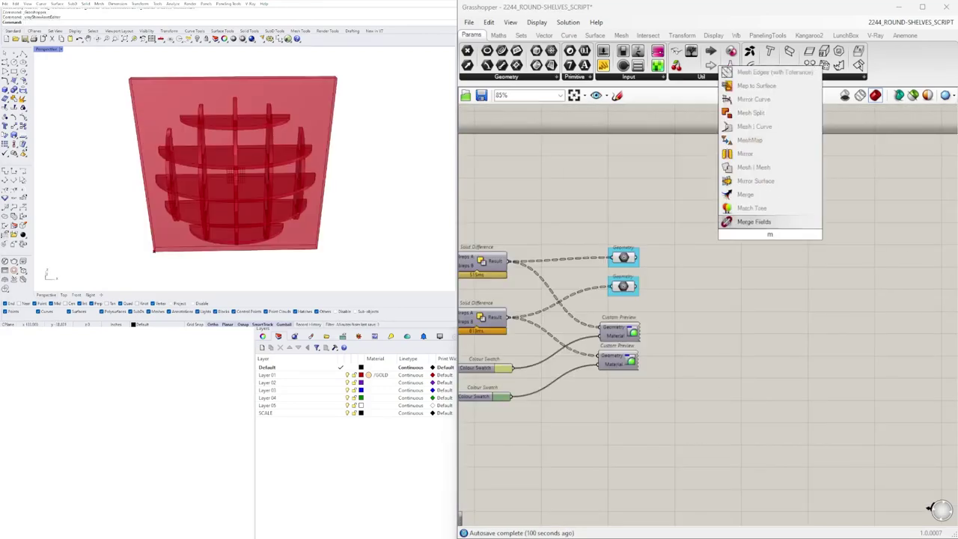
pyautogui.click(751, 222)
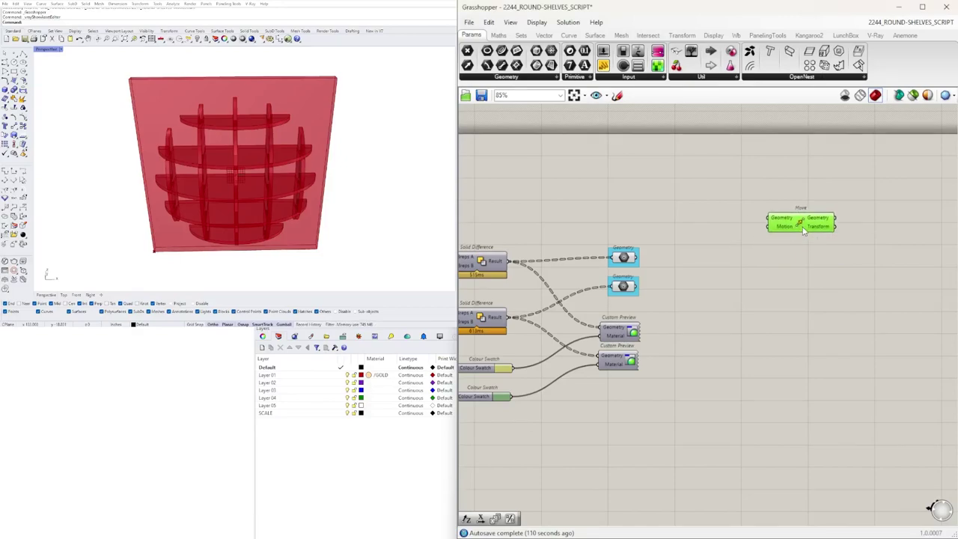
pyautogui.moveTo(760, 232); pyautogui.dragTo(835, 220)
# Step: Add a List Length component, feed it the upper Geometry container and flatten its List input
pyautogui.click(651, 215)
pyautogui.doubleClick(650, 216)
pyautogui.write('lengt')
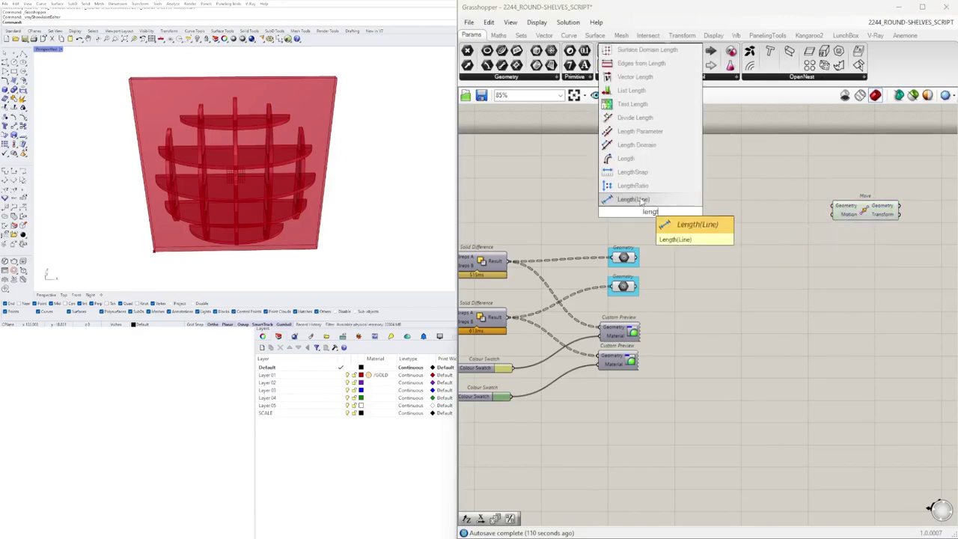
pyautogui.click(631, 104)
pyautogui.moveTo(638, 257); pyautogui.dragTo(724, 196)
pyautogui.rightClick(688, 195)
pyautogui.click(722, 279)
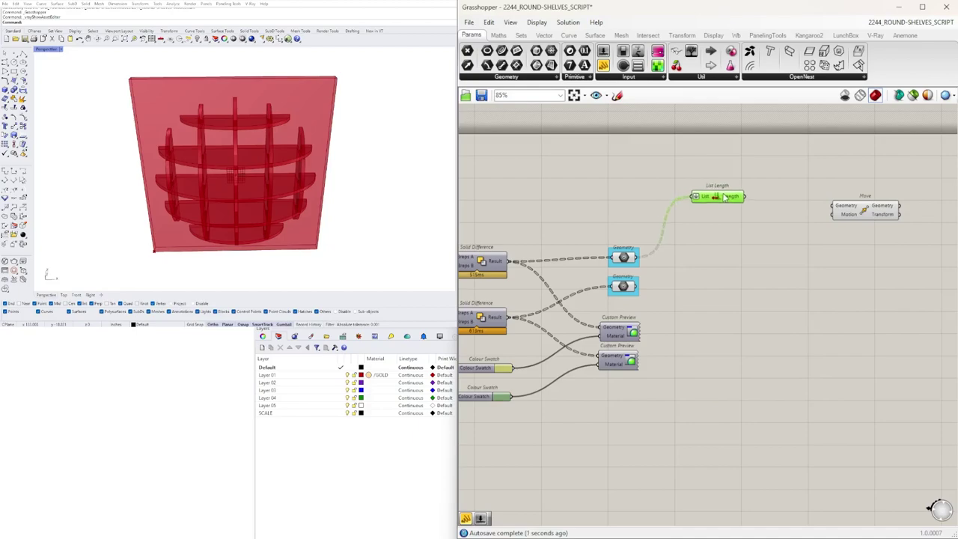
pyautogui.click(627, 258)
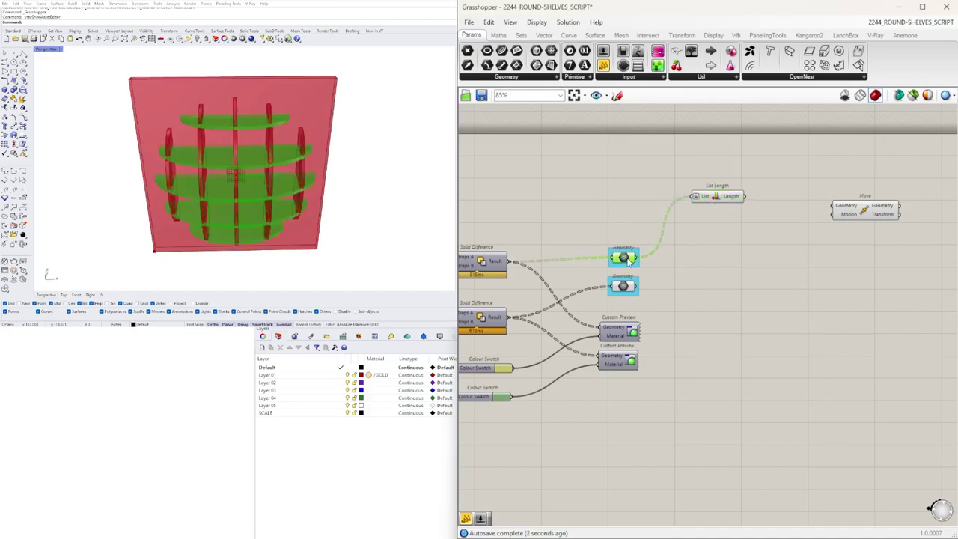
# Step: Add a Unit Y vector component and a Series component near the Move component
pyautogui.doubleClick(718, 244)
pyautogui.write('unit y')
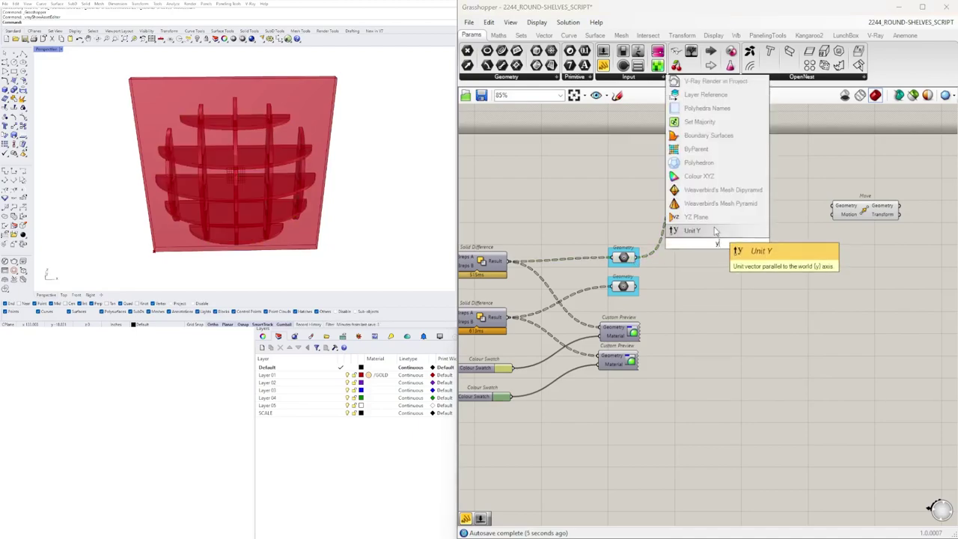
pyautogui.press('Return')
pyautogui.doubleClick(821, 247)
pyautogui.write('ser')
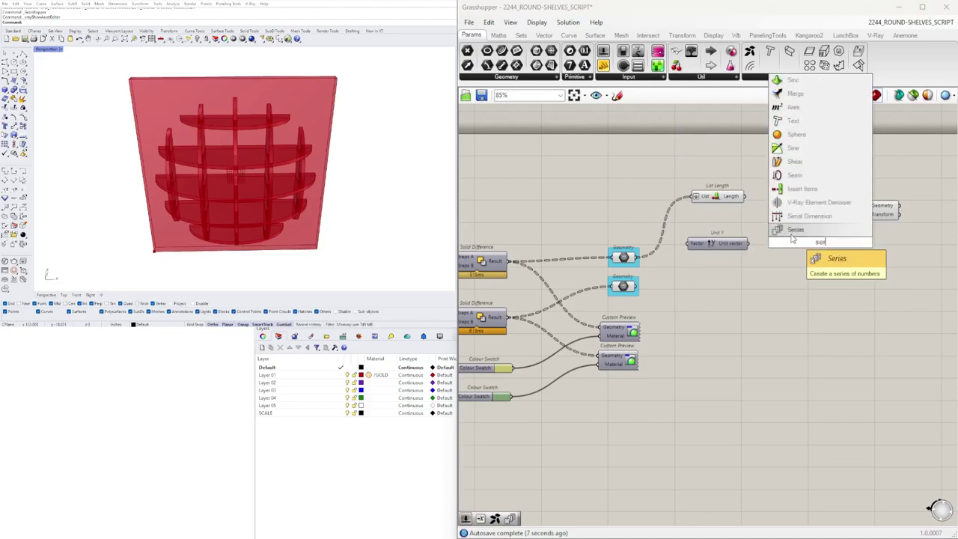
pyautogui.click(794, 231)
# Step: Rearrange the List Length, Series and Unit Y components into a sequence leading to Move
pyautogui.scroll(2, 756, 239)
pyautogui.moveTo(746, 246); pyautogui.dragTo(814, 246)
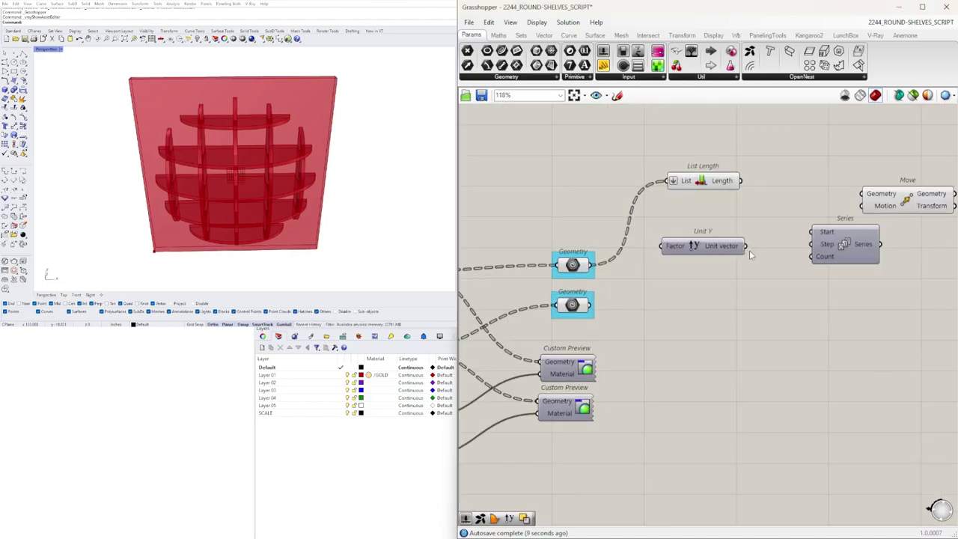
pyautogui.moveTo(700, 247); pyautogui.dragTo(868, 309)
pyautogui.moveTo(844, 250); pyautogui.dragTo(842, 301)
pyautogui.moveTo(865, 335); pyautogui.dragTo(740, 241)
pyautogui.click(735, 200)
pyautogui.moveTo(720, 179); pyautogui.dragTo(667, 196)
pyautogui.click(842, 196)
pyautogui.moveTo(844, 200); pyautogui.dragTo(740, 223, button='right')
# Step: Link List Length to the Series Count, the Series output to Unit Y's Factor, and the unit vector to Move's Motion
pyautogui.moveTo(803, 229); pyautogui.dragTo(867, 258)
pyautogui.moveTo(752, 314); pyautogui.dragTo(653, 261)
pyautogui.moveTo(651, 260); pyautogui.dragTo(688, 249)
pyautogui.click(628, 208)
pyautogui.moveTo(561, 229); pyautogui.dragTo(636, 262)
pyautogui.moveTo(556, 222); pyautogui.dragTo(577, 265)
pyautogui.moveTo(800, 249); pyautogui.dragTo(821, 259)
pyautogui.moveTo(867, 255); pyautogui.dragTo(876, 206)
pyautogui.moveTo(757, 319); pyautogui.dragTo(564, 239)
pyautogui.moveTo(678, 245); pyautogui.dragTo(704, 272)
pyautogui.click(706, 226)
pyautogui.moveTo(707, 226); pyautogui.dragTo(761, 226, button='right')
pyautogui.scroll(-1, 748, 226)
pyautogui.moveTo(705, 244); pyautogui.dragTo(694, 277, button='right')
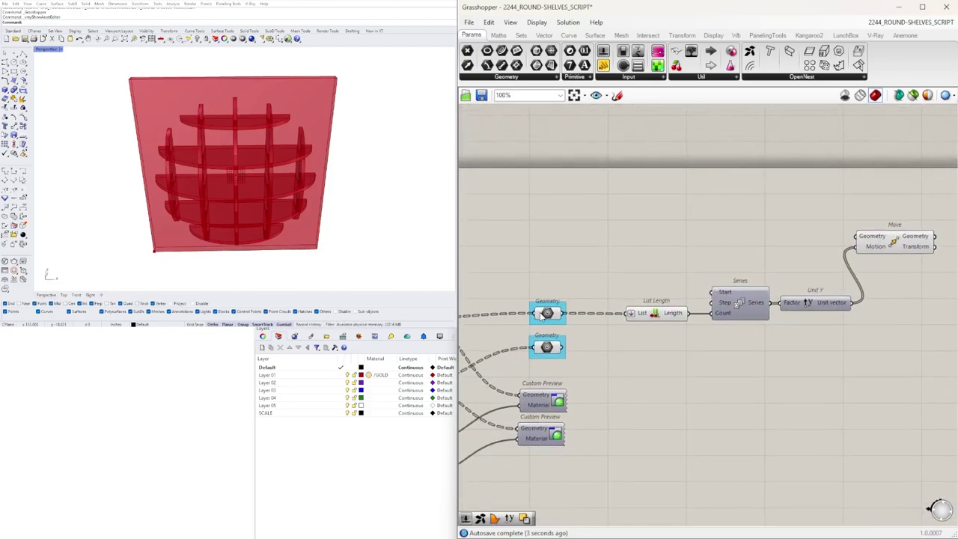
# Step: Feed the upper Geometry container into Move and drive the Series Step with a number slider set to 15.5
pyautogui.moveTo(567, 313); pyautogui.dragTo(914, 254)
pyautogui.moveTo(606, 250); pyautogui.dragTo(614, 264, button='right')
pyautogui.doubleClick(595, 256)
pyautogui.write('15.5')
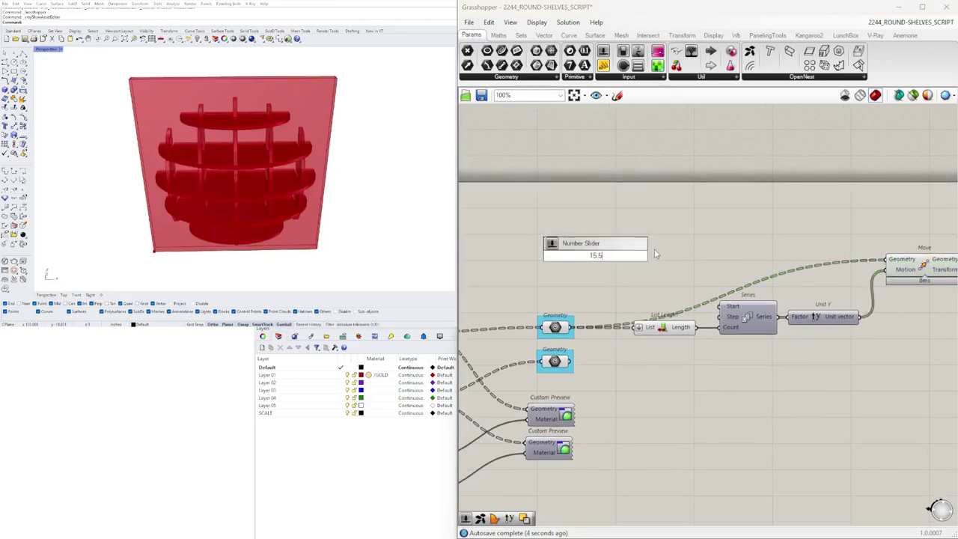
pyautogui.press('Return')
pyautogui.moveTo(650, 256); pyautogui.dragTo(723, 318)
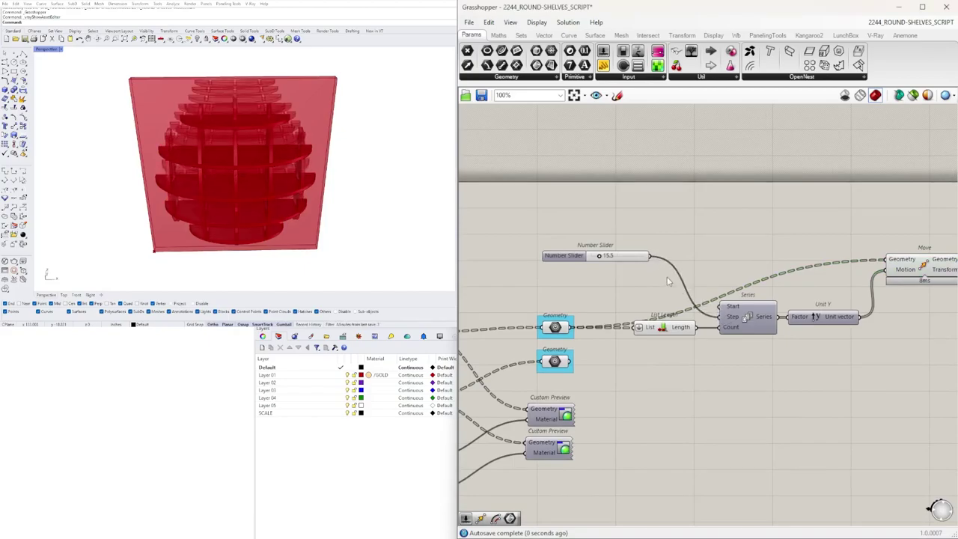
# Step: Flatten the Move component's Geometry input so each shelf shifts by its own distance
pyautogui.moveTo(379, 152); pyautogui.dragTo(296, 166, button='right')
pyautogui.moveTo(894, 271); pyautogui.dragTo(855, 271, button='right')
pyautogui.rightClick(862, 262)
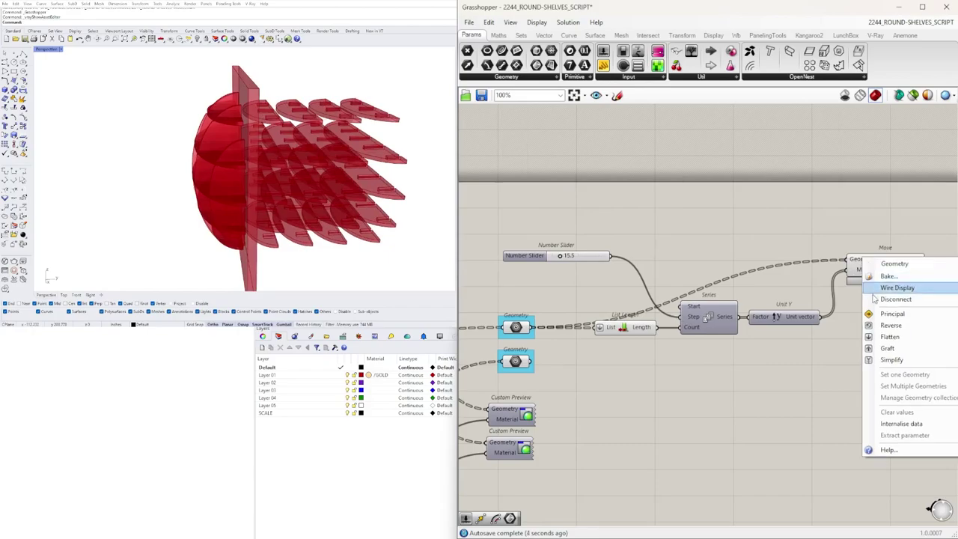
pyautogui.click(890, 337)
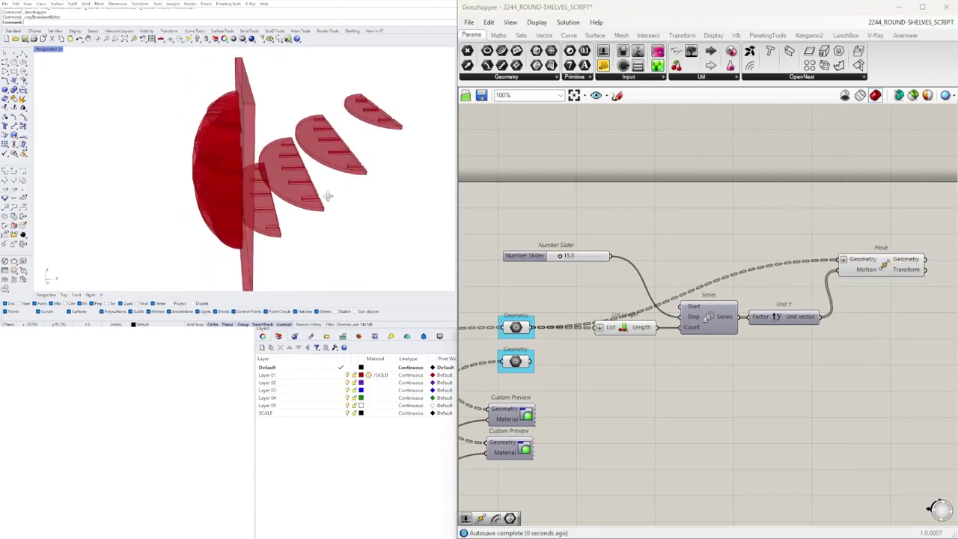
# Step: Set the Series Step slider to 28.6 and switch the Rhino model to the four-viewport layout
pyautogui.scroll(3, 522, 257)
pyautogui.moveTo(581, 257); pyautogui.dragTo(594, 257)
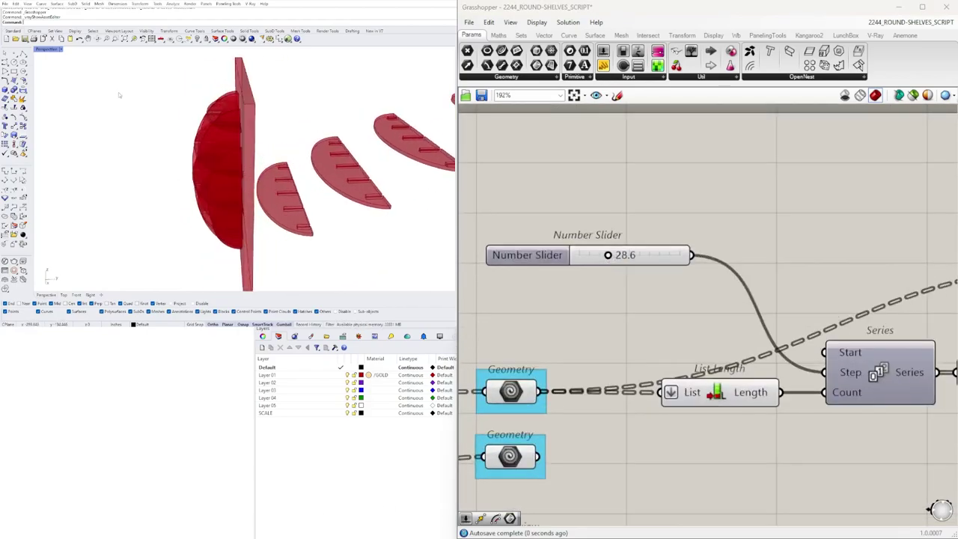
pyautogui.doubleClick(50, 50)
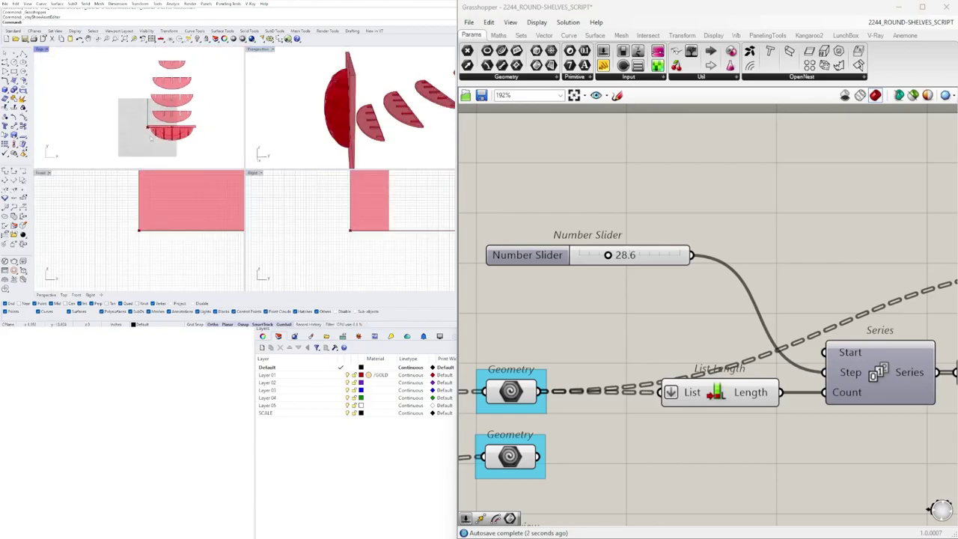
pyautogui.scroll(2, 756, 249)
pyautogui.scroll(-4, 741, 314)
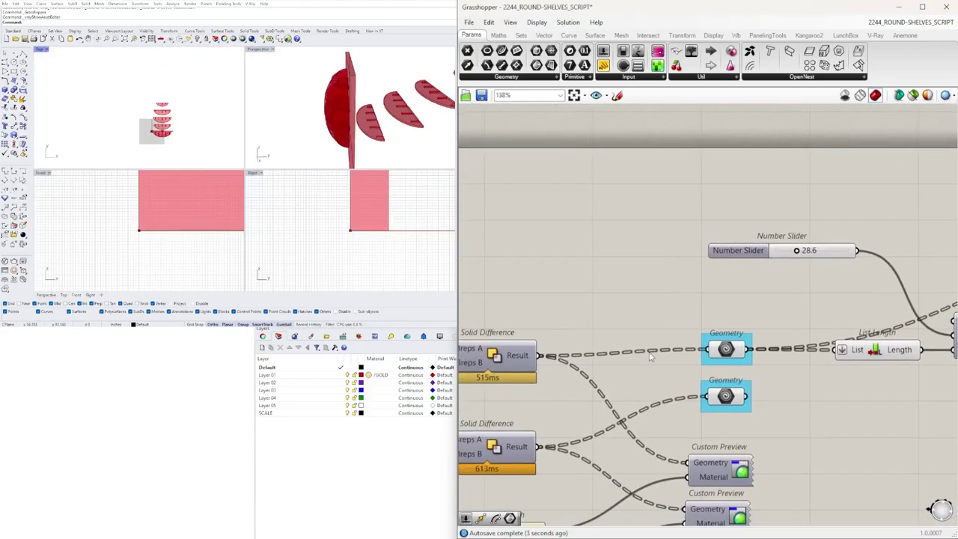
# Step: Reposition the Unit Y component between the Series and Move components
pyautogui.click(716, 341)
pyautogui.click(727, 308)
pyautogui.moveTo(928, 294); pyautogui.dragTo(635, 304, button='right')
pyautogui.moveTo(751, 304); pyautogui.dragTo(659, 324, button='right')
pyautogui.scroll(-2, 779, 309)
pyautogui.click(815, 298)
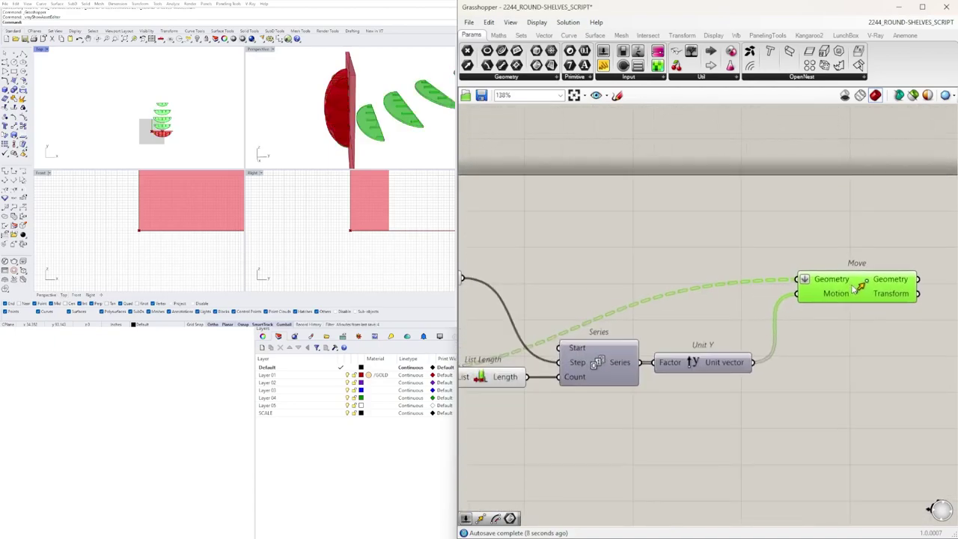
pyautogui.click(744, 348)
pyautogui.scroll(2, 744, 349)
pyautogui.moveTo(756, 360); pyautogui.dragTo(747, 334)
pyautogui.doubleClick(644, 211)
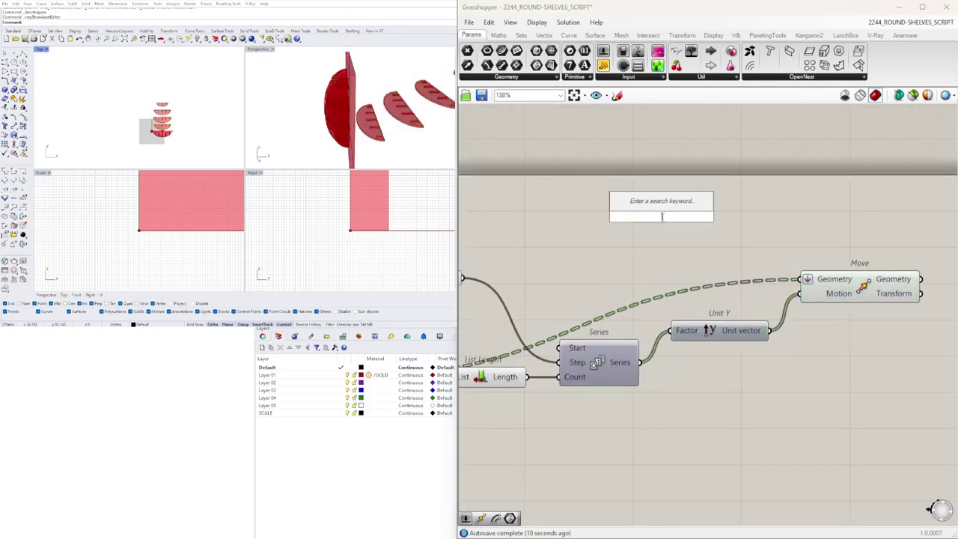
pyautogui.write('vec')
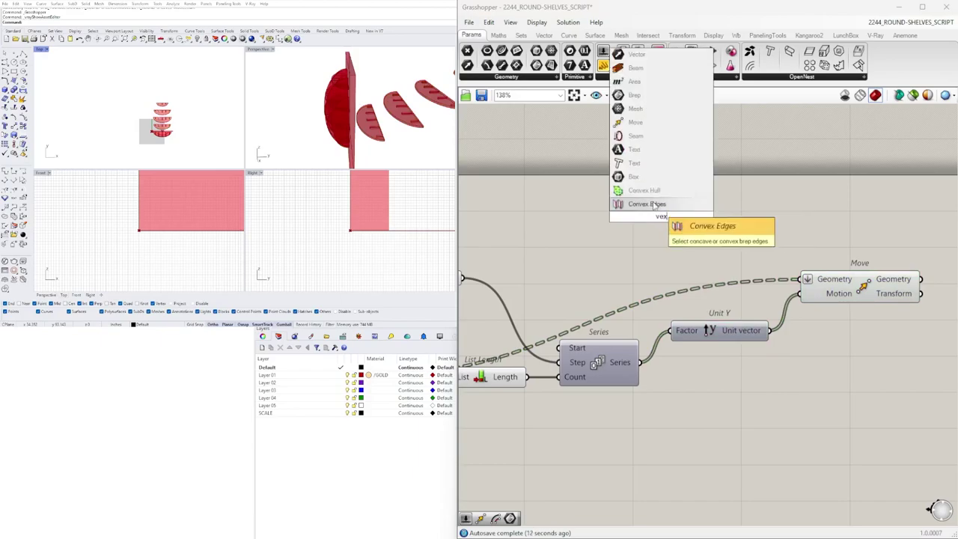
pyautogui.write('t')
pyautogui.press('Escape')
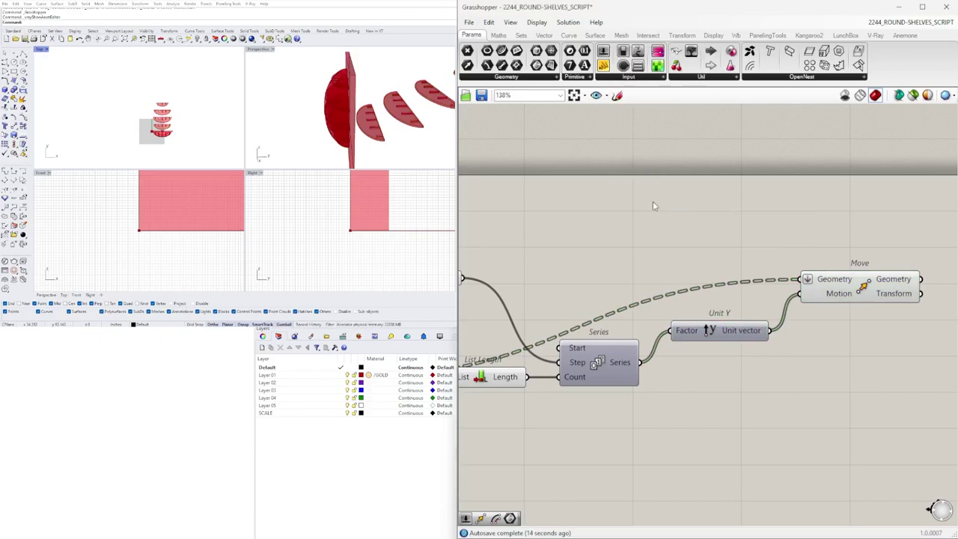
# Step: Highlight the Move component's shelves and check their spacing in the top and perspective views
pyautogui.click(846, 288)
pyautogui.scroll(-2, 149, 142)
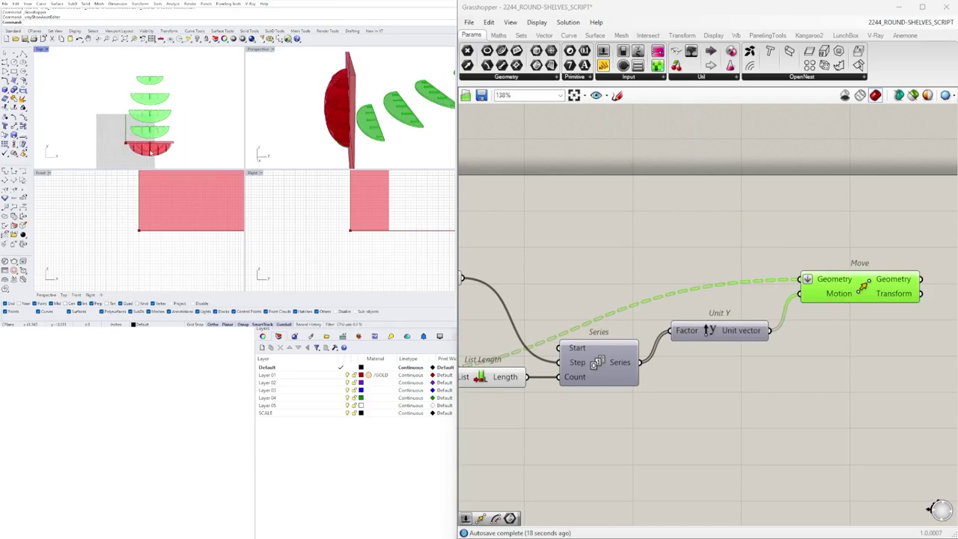
pyautogui.moveTo(437, 135); pyautogui.dragTo(445, 114, button='right')
pyautogui.scroll(-2, 690, 237)
pyautogui.click(778, 395)
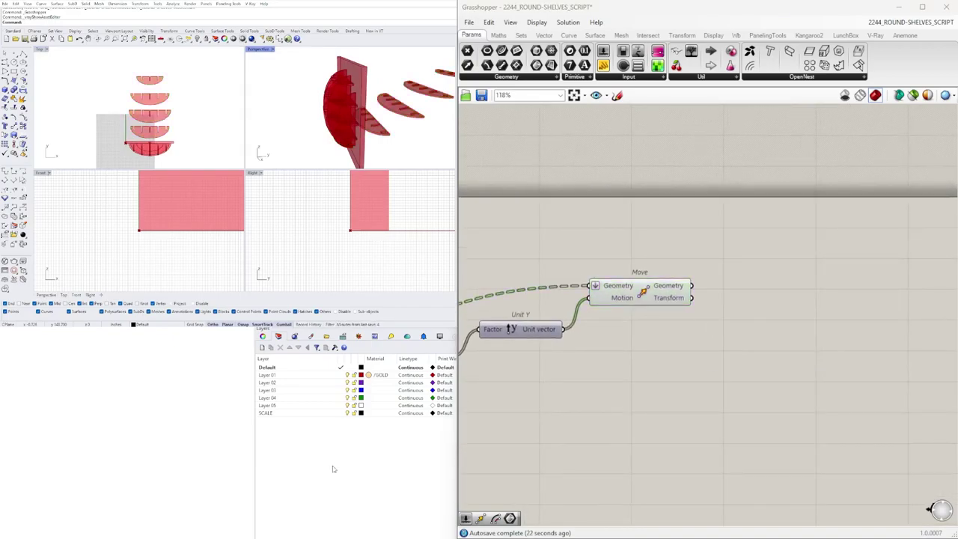
# Step: Add a second Move component after the existing one and select the first to identify its shelves
pyautogui.doubleClick(684, 338)
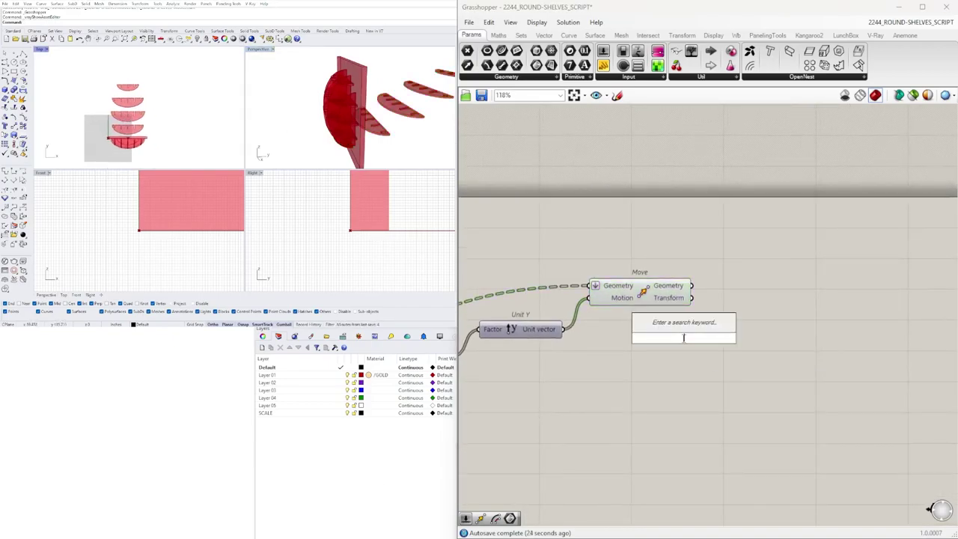
pyautogui.write('move')
pyautogui.click(670, 327)
pyautogui.moveTo(685, 342); pyautogui.dragTo(813, 326)
pyautogui.click(663, 292)
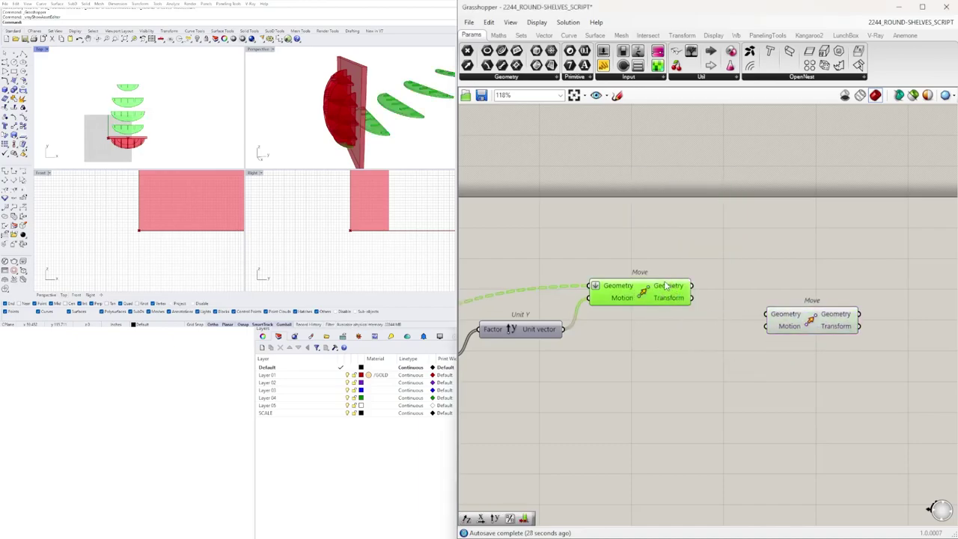
# Step: Connect the first Move's geometry to the second Move and add a Unit X component feeding its Motion input
pyautogui.moveTo(693, 287); pyautogui.dragTo(784, 345)
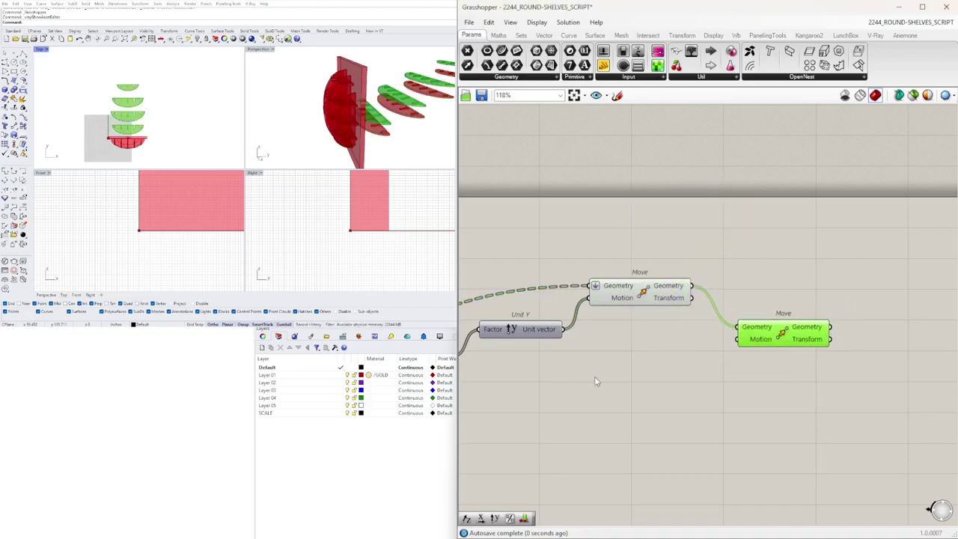
pyautogui.doubleClick(610, 374)
pyautogui.write('unit x')
pyautogui.press('Return')
pyautogui.moveTo(651, 376); pyautogui.dragTo(758, 343)
pyautogui.moveTo(614, 378); pyautogui.dragTo(642, 377)
# Step: Duplicate the 28.6 spacing slider, connect the copy to the Unit X Factor input, and reposition the Unit X component
pyautogui.moveTo(516, 306); pyautogui.dragTo(677, 285, button='right')
pyautogui.scroll(-2, 559, 279)
pyautogui.moveTo(464, 275); pyautogui.dragTo(535, 277, button='right')
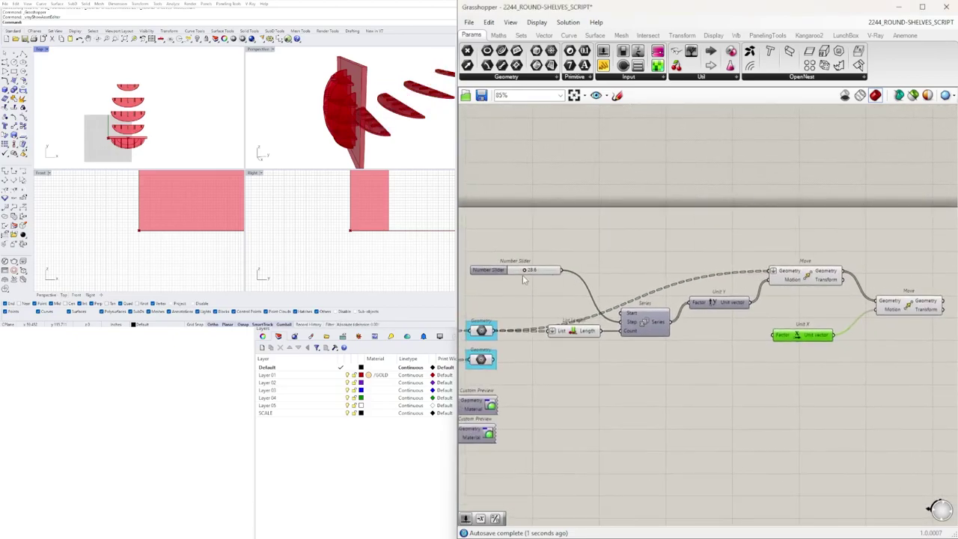
pyautogui.keyDown('alt'); pyautogui.moveTo(501, 272); pyautogui.dragTo(694, 357); pyautogui.keyUp('alt')
pyautogui.scroll(3, 749, 352)
pyautogui.moveTo(759, 356); pyautogui.dragTo(813, 354)
pyautogui.scroll(-2, 814, 353)
pyautogui.moveTo(814, 353); pyautogui.dragTo(679, 360, button='right')
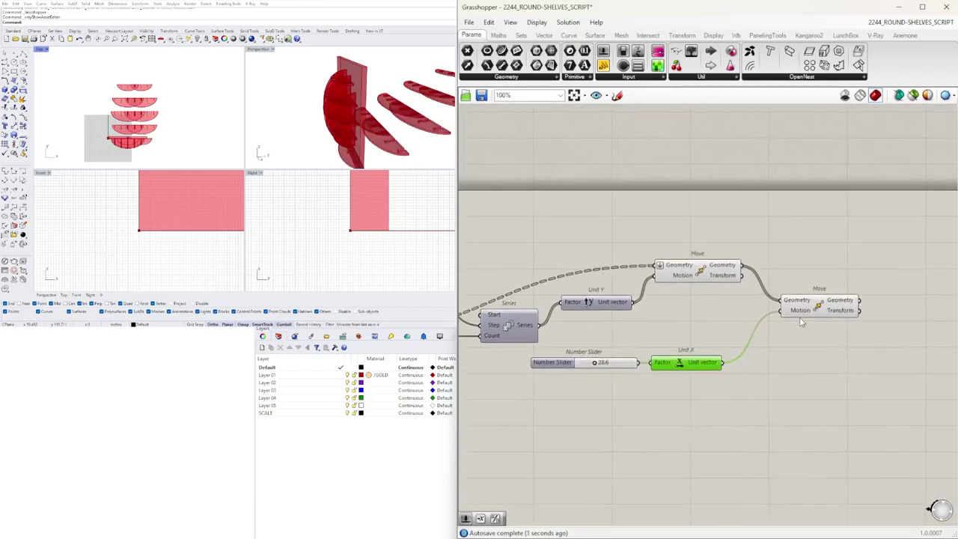
# Step: Reposition the second Move component and hide the first Move component's preview
pyautogui.moveTo(812, 304); pyautogui.dragTo(812, 332)
pyautogui.moveTo(738, 294); pyautogui.dragTo(682, 231)
pyautogui.middleClick(680, 229)
pyautogui.click(716, 209)
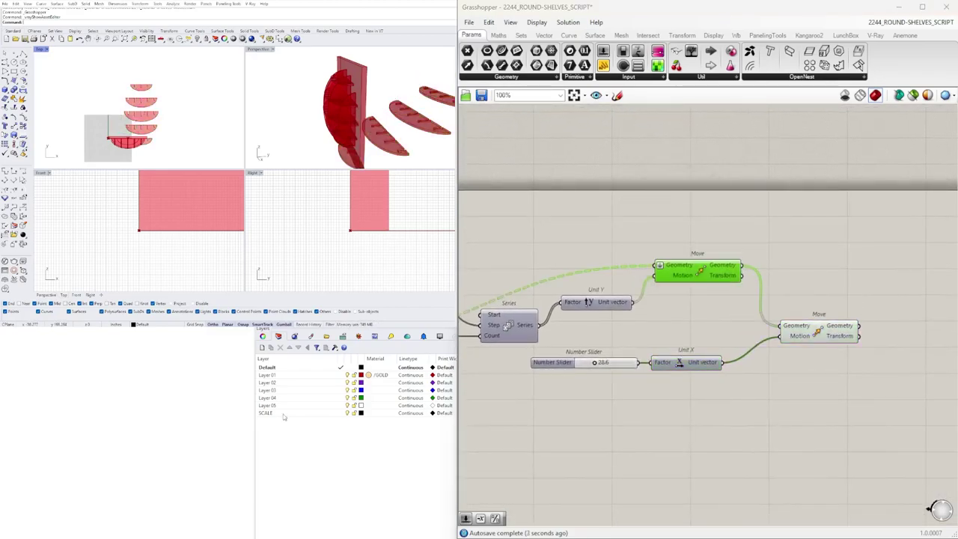
# Step: Set the Unit X slider to 100.0 and bring the second Move component closer to the Unit X component
pyautogui.scroll(5, 591, 357)
pyautogui.moveTo(626, 360); pyautogui.dragTo(695, 359)
pyautogui.scroll(-6, 676, 295)
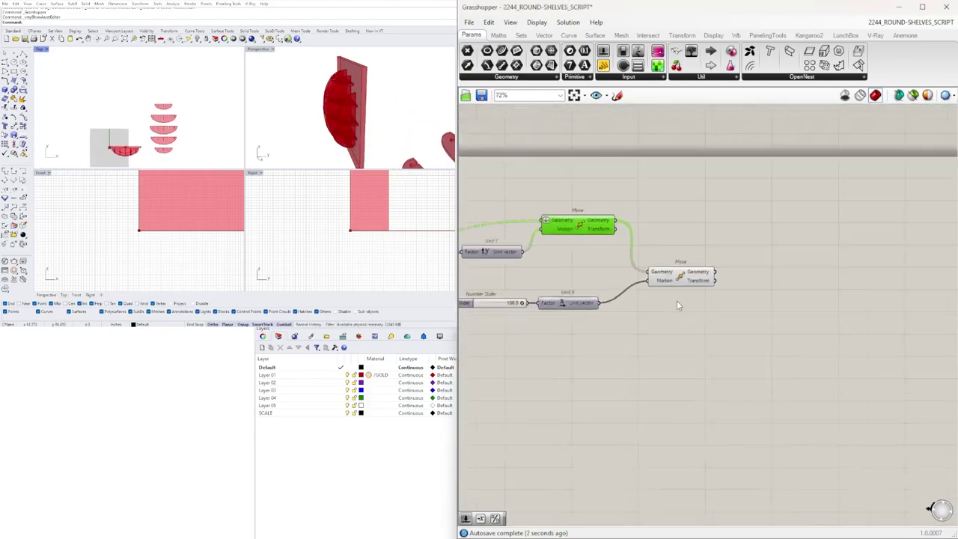
pyautogui.moveTo(689, 283); pyautogui.dragTo(674, 301)
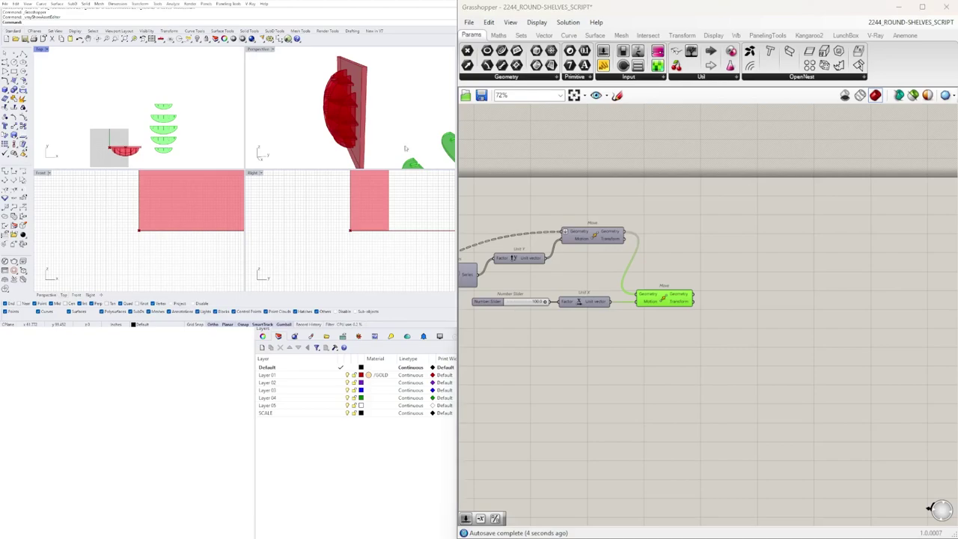
pyautogui.moveTo(412, 128); pyautogui.dragTo(432, 129, button='right')
# Step: Insert a Relay on the first Geometry container's wire, ahead of the List Length and Move components
pyautogui.scroll(-2, 530, 303)
pyautogui.moveTo(530, 303); pyautogui.dragTo(723, 298, button='right')
pyautogui.scroll(5, 592, 291)
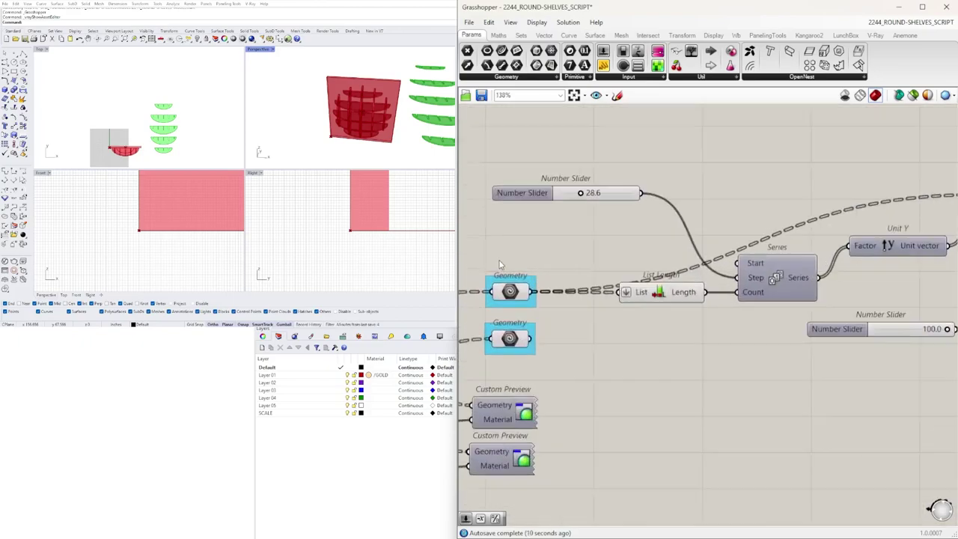
pyautogui.doubleClick(545, 300)
pyautogui.scroll(-5, 601, 317)
pyautogui.moveTo(894, 357); pyautogui.dragTo(885, 341, button='right')
pyautogui.moveTo(955, 375); pyautogui.dragTo(549, 192)
pyautogui.click(616, 299)
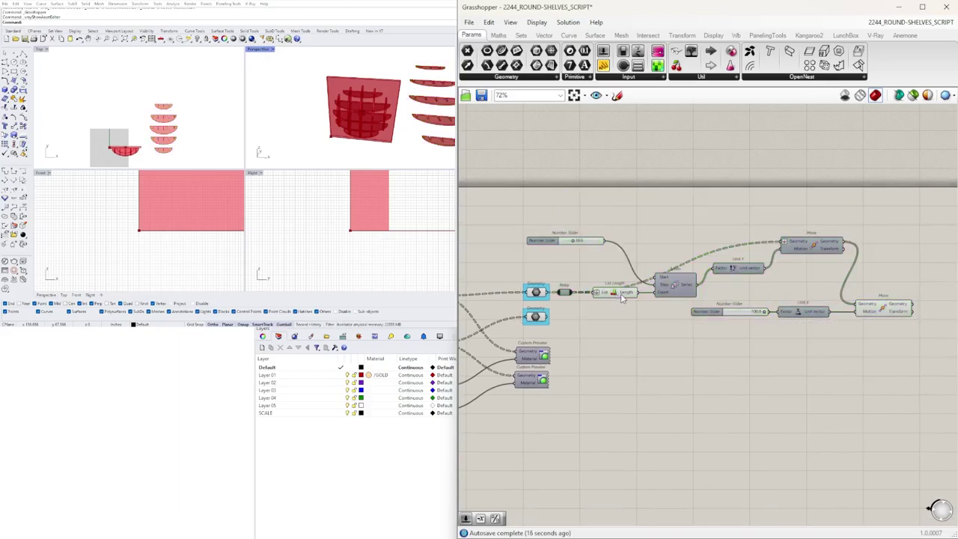
# Step: Shift the Relay and the whole spacing chain away from the Geometry containers to make room
pyautogui.moveTo(919, 373); pyautogui.dragTo(591, 198)
pyautogui.click(862, 343)
pyautogui.moveTo(917, 364); pyautogui.dragTo(568, 206)
pyautogui.moveTo(684, 290); pyautogui.dragTo(769, 269)
pyautogui.scroll(-2, 751, 344)
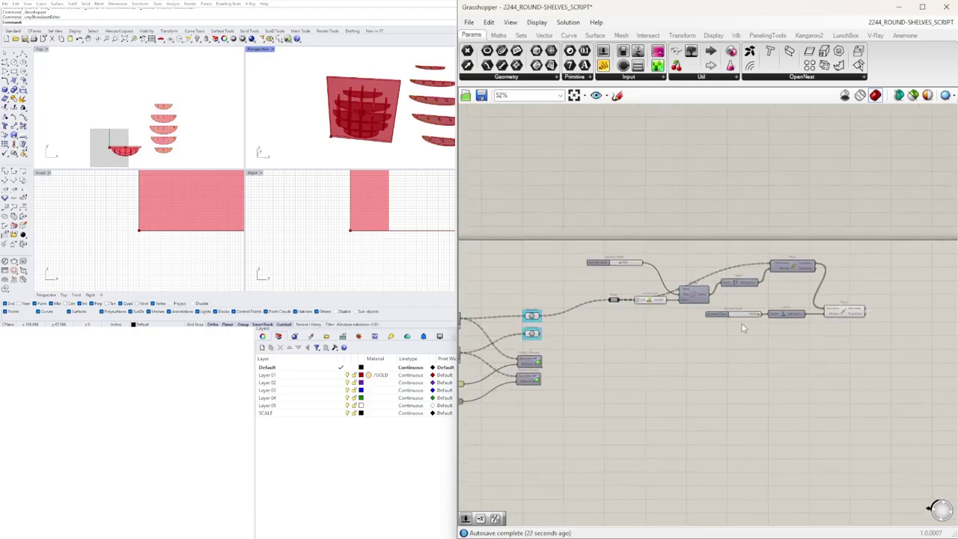
pyautogui.scroll(2, 717, 321)
pyautogui.moveTo(817, 300); pyautogui.dragTo(546, 221)
pyautogui.keyDown('alt'); pyautogui.moveTo(698, 296); pyautogui.dragTo(696, 386); pyautogui.keyUp('alt')
pyautogui.hotkey('ctrl', 'z')
pyautogui.moveTo(830, 204); pyautogui.dragTo(552, 316)
pyautogui.keyDown('alt'); pyautogui.moveTo(821, 263); pyautogui.dragTo(818, 343); pyautogui.keyUp('alt')
pyautogui.hotkey('ctrl', 'z')
# Step: Duplicate the Relay, List Length, Series, Unit Y and Move chain below the original and feed it from the second Geometry container
pyautogui.moveTo(821, 211); pyautogui.dragTo(560, 304)
pyautogui.moveTo(829, 265); pyautogui.dragTo(832, 368)
pyautogui.moveTo(832, 367); pyautogui.dragTo(757, 379, button='right')
pyautogui.moveTo(516, 385); pyautogui.dragTo(672, 362, button='right')
pyautogui.click(583, 336)
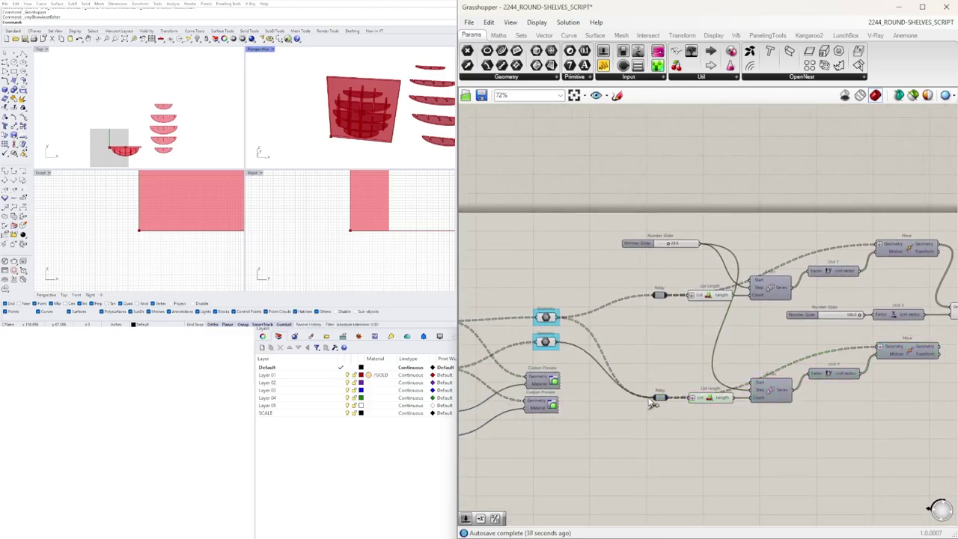
# Step: Turn on the preview of the duplicated Move component and check its spread pieces in the perspective view
pyautogui.moveTo(827, 385); pyautogui.dragTo(746, 381, button='right')
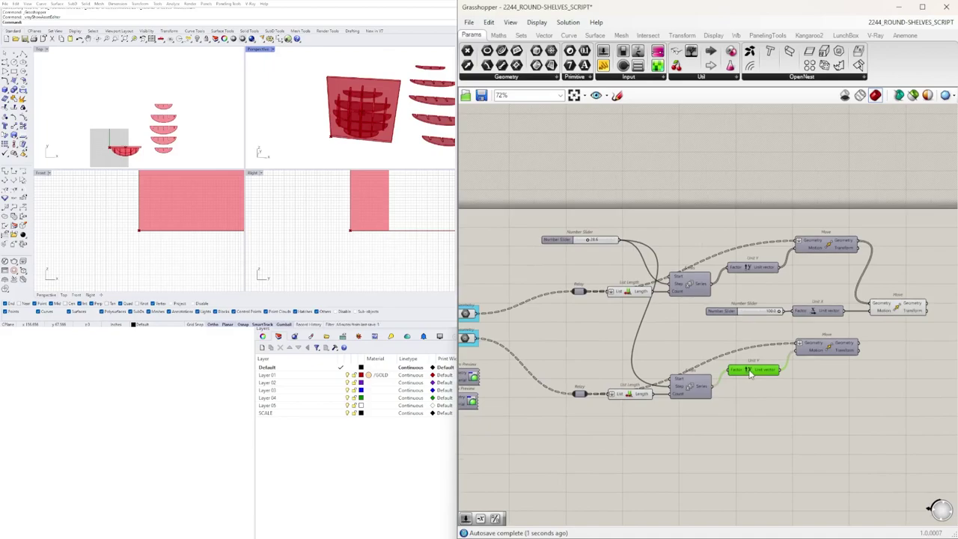
pyautogui.moveTo(842, 324); pyautogui.dragTo(806, 324, button='right')
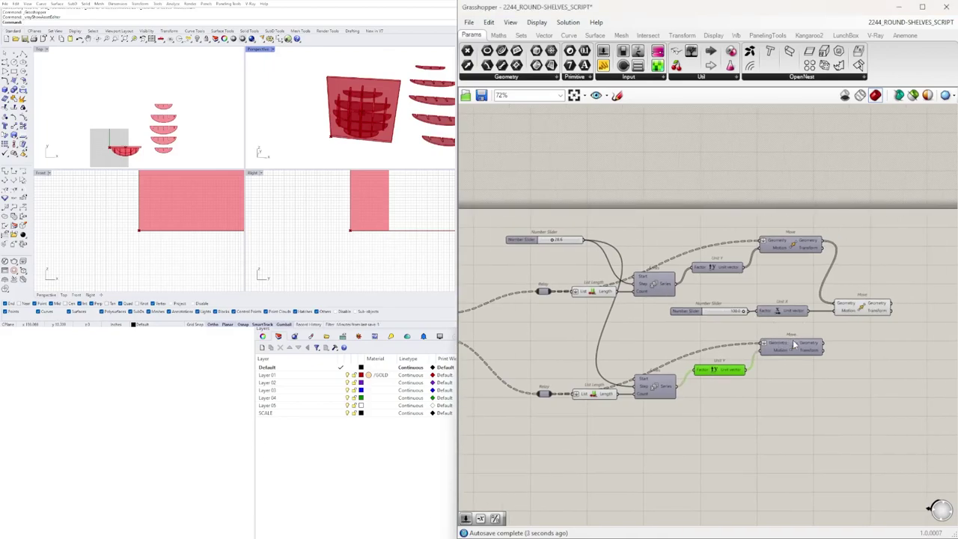
pyautogui.moveTo(404, 120); pyautogui.dragTo(358, 111, button='right')
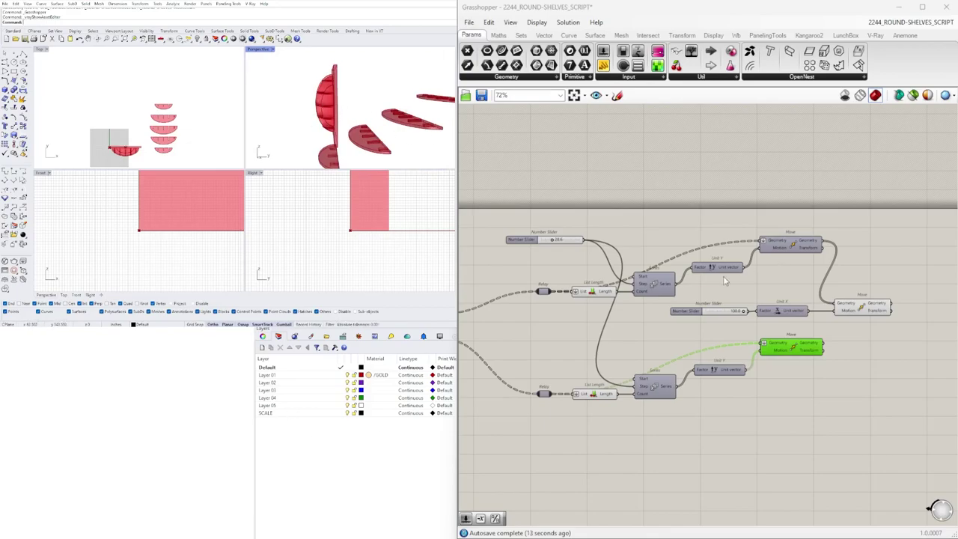
pyautogui.scroll(2, 766, 363)
pyautogui.rightClick(798, 341)
pyautogui.click(820, 360)
pyautogui.moveTo(347, 132); pyautogui.dragTo(437, 120, button='right')
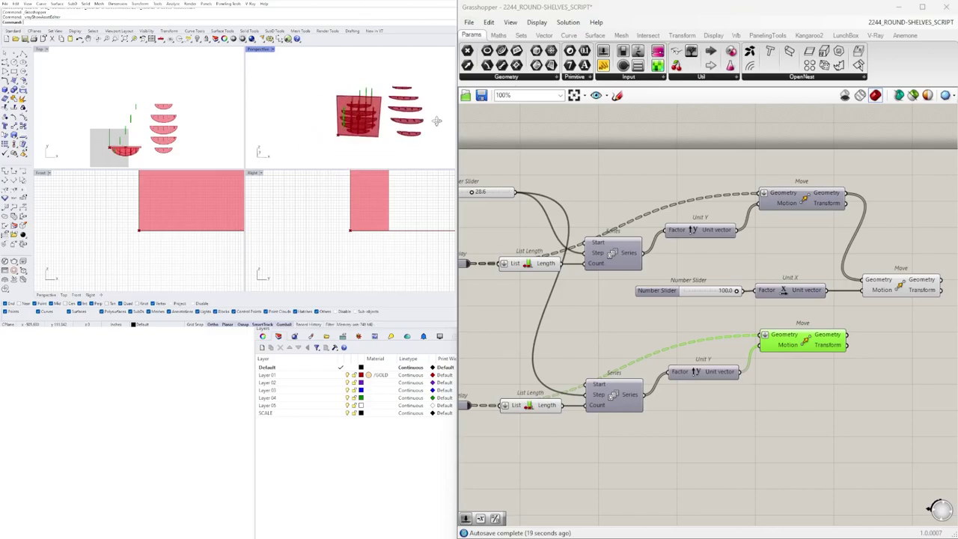
# Step: Duplicate the Unit X-driven Move for the lower branch, feed it the lower Move's geometry, and hide the lower Move's preview
pyautogui.scroll(1, 798, 288)
pyautogui.moveTo(815, 307); pyautogui.dragTo(882, 366)
pyautogui.moveTo(740, 360); pyautogui.dragTo(881, 332)
pyautogui.moveTo(825, 394); pyautogui.dragTo(555, 324)
pyautogui.middleClick(603, 331)
pyautogui.click(627, 309)
# Step: Check the spacing of both sets of pieces and reposition the lower branch's final Move component
pyautogui.moveTo(177, 111); pyautogui.dragTo(174, 125, button='right')
pyautogui.scroll(8, 390, 93)
pyautogui.scroll(-2, 391, 93)
pyautogui.moveTo(359, 96); pyautogui.dragTo(404, 129, button='right')
pyautogui.scroll(-4, 392, 124)
pyautogui.moveTo(708, 346); pyautogui.dragTo(758, 356, button='right')
pyautogui.scroll(-2, 786, 348)
pyautogui.scroll(2, 817, 359)
pyautogui.moveTo(850, 372); pyautogui.dragTo(643, 396, button='right')
pyautogui.moveTo(705, 347); pyautogui.dragTo(765, 360)
pyautogui.click(660, 404)
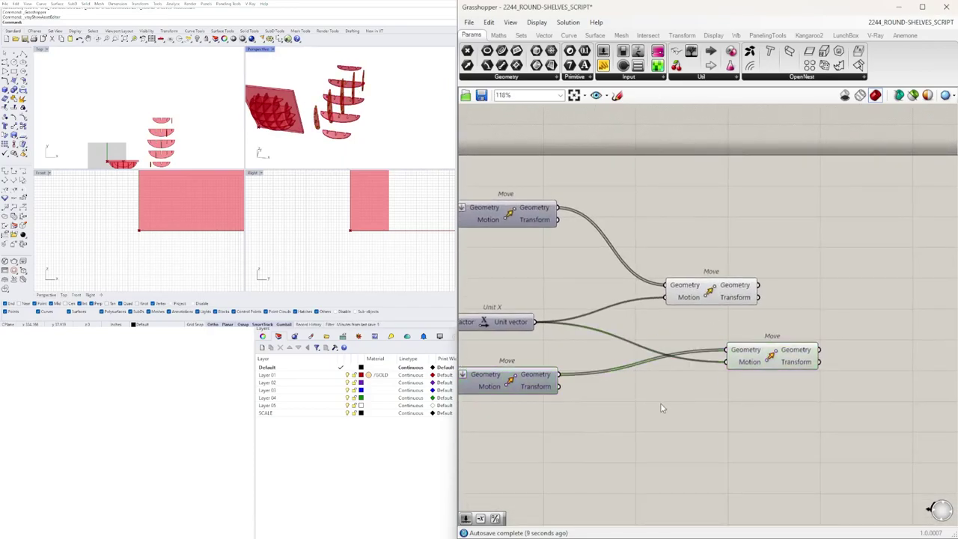
# Step: Add a Multiplication component between the Unit X vector and the lower final Move's Motion input, and arrange both components
pyautogui.doubleClick(662, 408)
pyautogui.write('*')
pyautogui.press('Return')
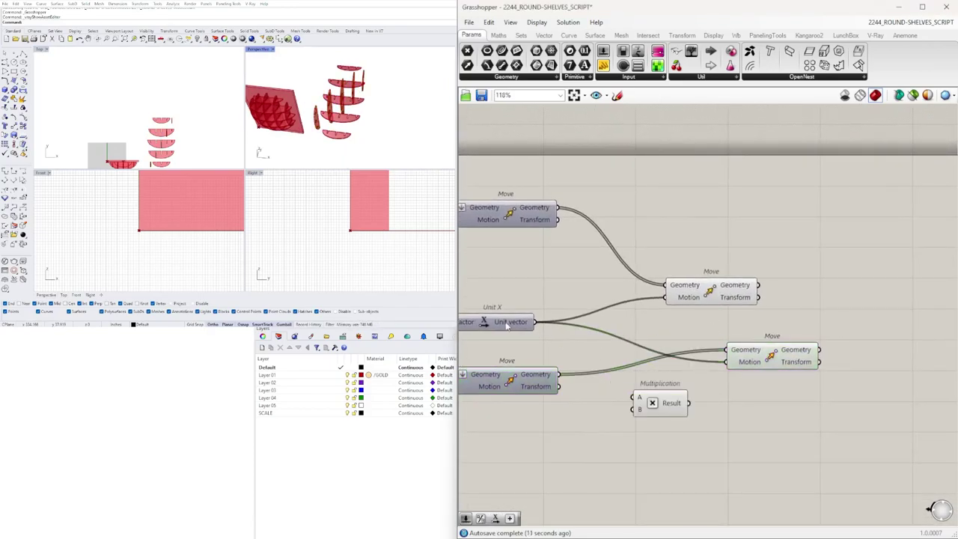
pyautogui.moveTo(732, 364); pyautogui.dragTo(728, 362)
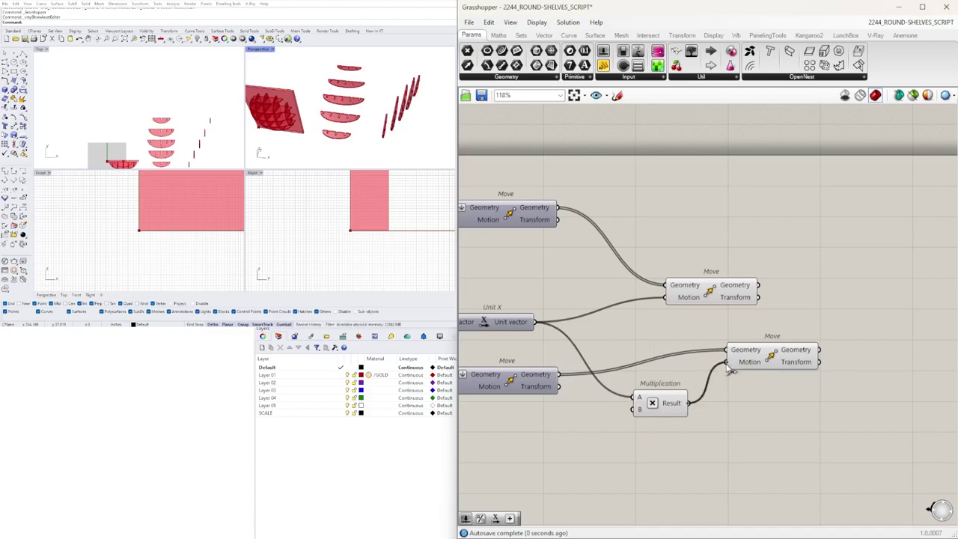
pyautogui.moveTo(667, 401); pyautogui.dragTo(692, 330)
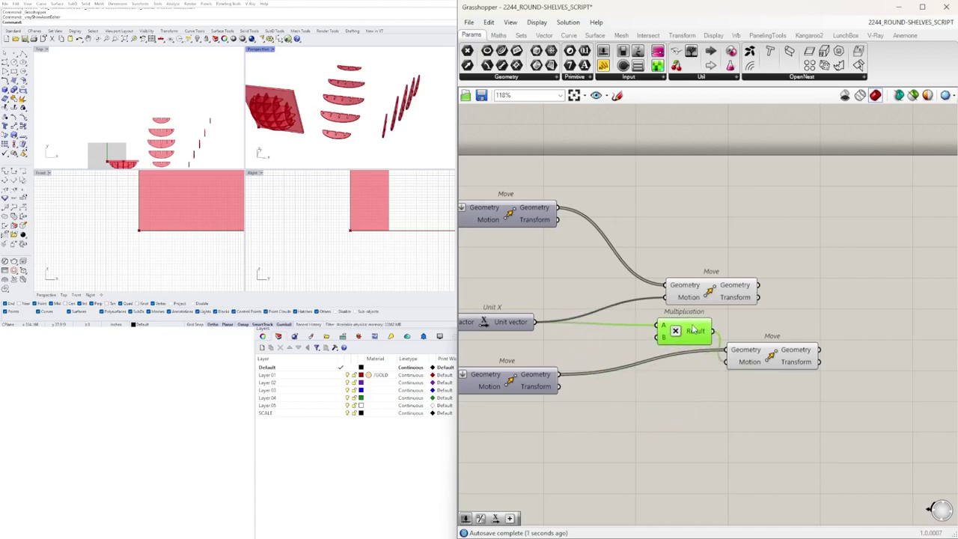
pyautogui.moveTo(770, 355); pyautogui.dragTo(794, 385)
pyautogui.moveTo(416, 98); pyautogui.dragTo(314, 114, button='right')
pyautogui.scroll(-2, 789, 218)
pyautogui.doubleClick(825, 345)
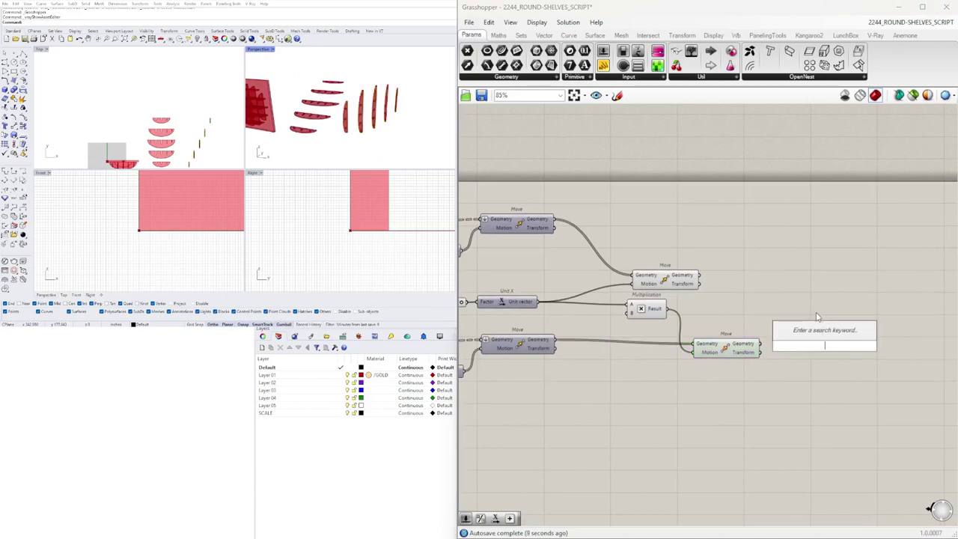
pyautogui.write('ma')
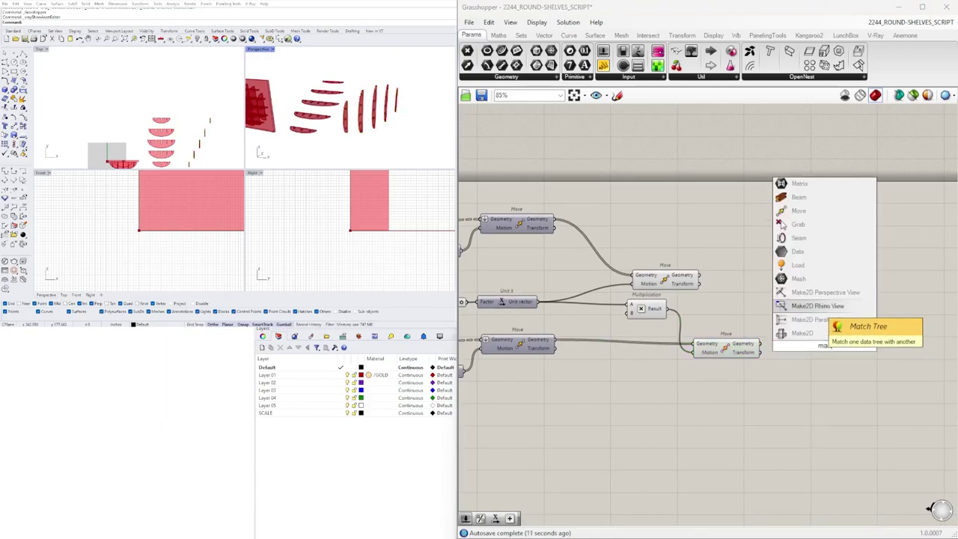
pyautogui.write('ke')
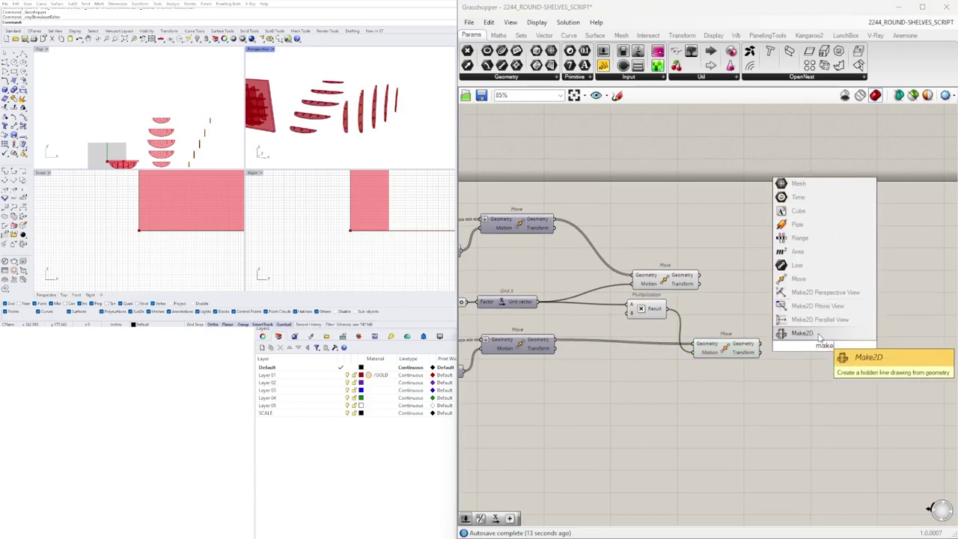
pyautogui.click(818, 337)
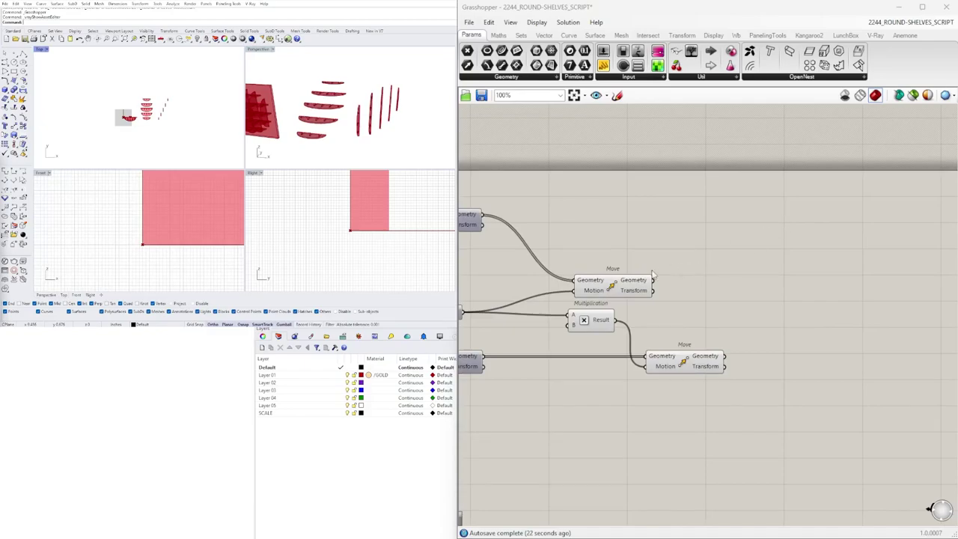
# Step: Add a Make2D component and connect the upper final Move's geometry to its Geometry input
pyautogui.scroll(1, 638, 275)
pyautogui.click(636, 281)
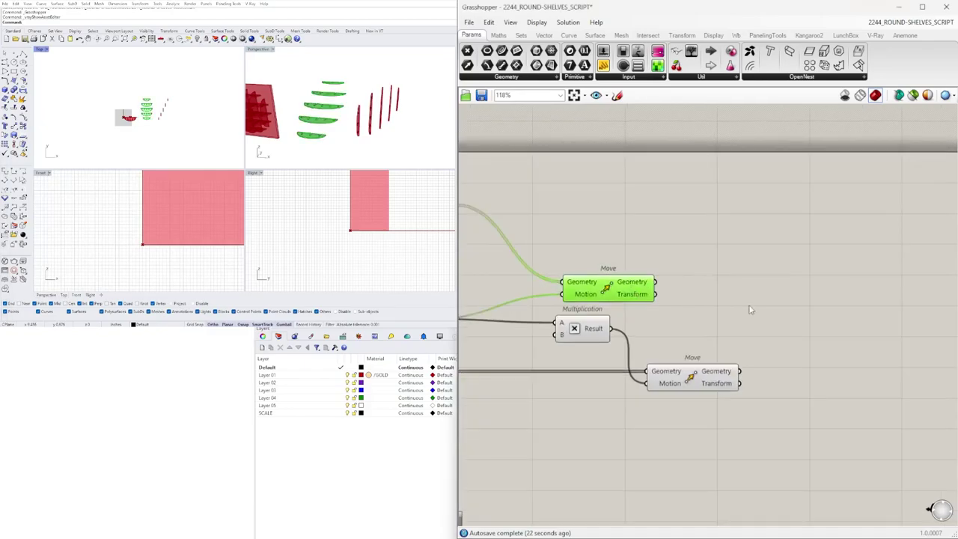
pyautogui.moveTo(718, 303); pyautogui.dragTo(603, 314, button='right')
pyautogui.doubleClick(721, 315)
pyautogui.write('MAKE')
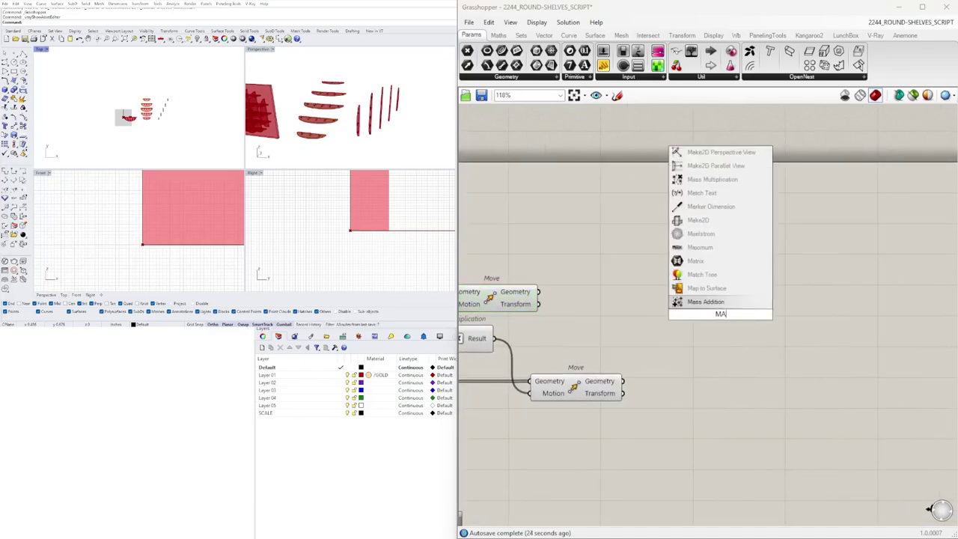
pyautogui.click(698, 303)
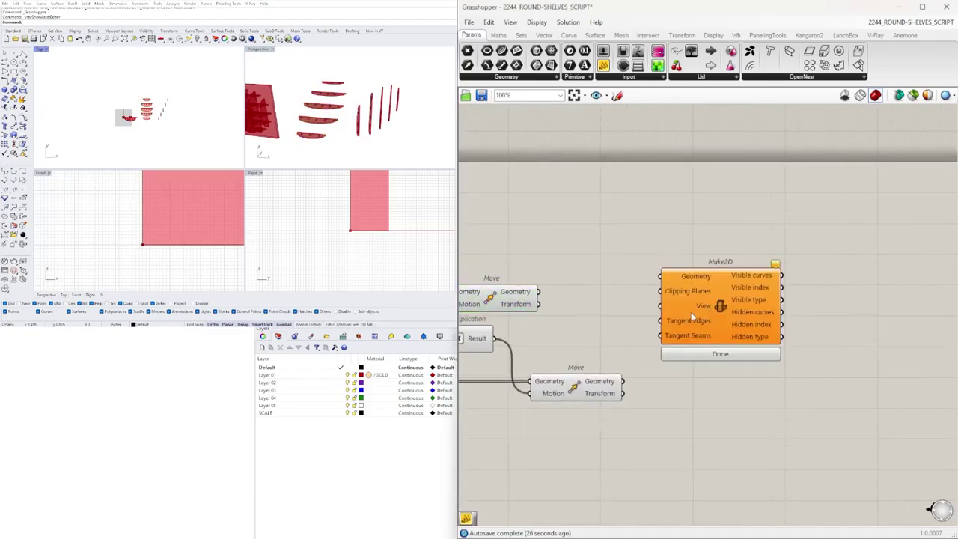
pyautogui.scroll(-2, 693, 310)
pyautogui.moveTo(694, 311); pyautogui.dragTo(748, 312, button='right')
pyautogui.moveTo(765, 317); pyautogui.dragTo(830, 270)
pyautogui.click(611, 300)
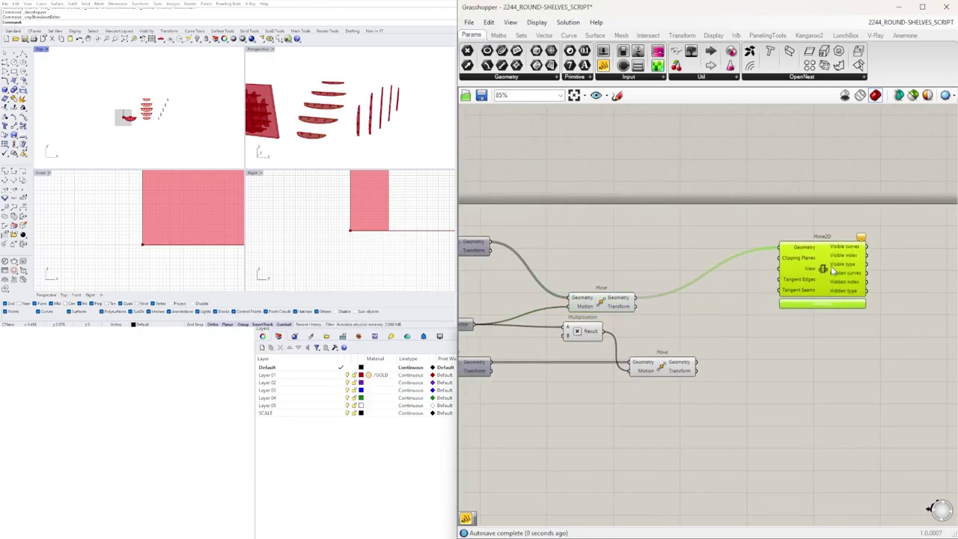
# Step: Add a Make2D Rhino View component and connect it to the Make2D component's View input
pyautogui.scroll(2, 792, 266)
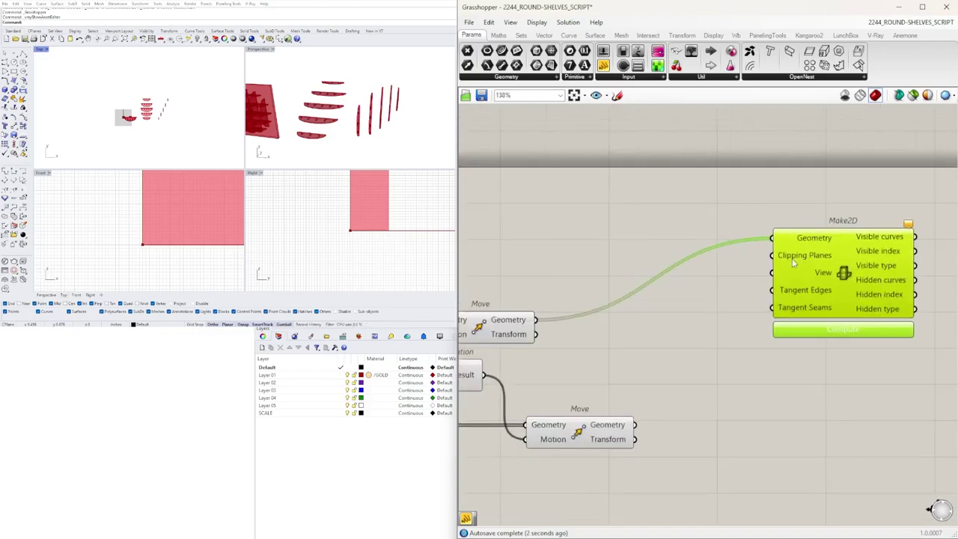
pyautogui.scroll(-1, 795, 262)
pyautogui.click(701, 274)
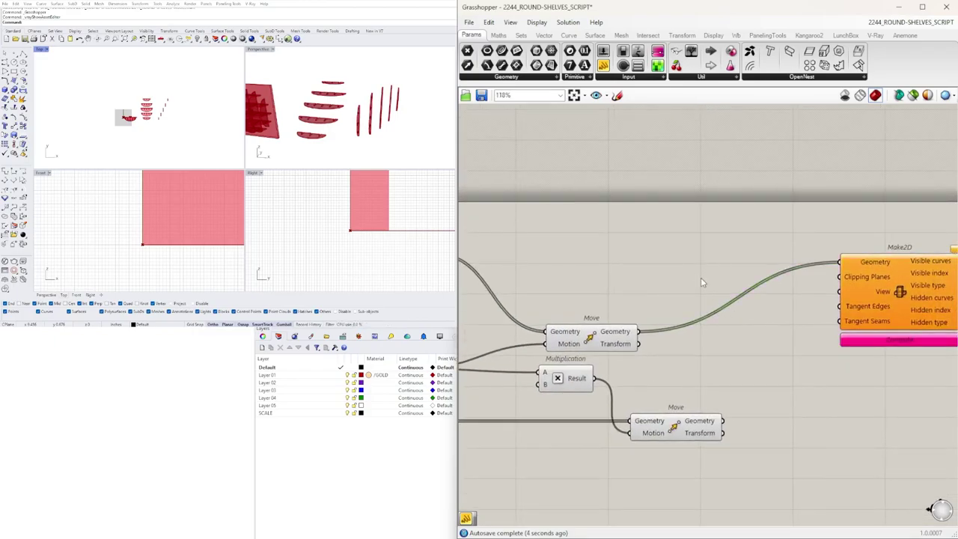
pyautogui.doubleClick(700, 276)
pyautogui.write('VIEW')
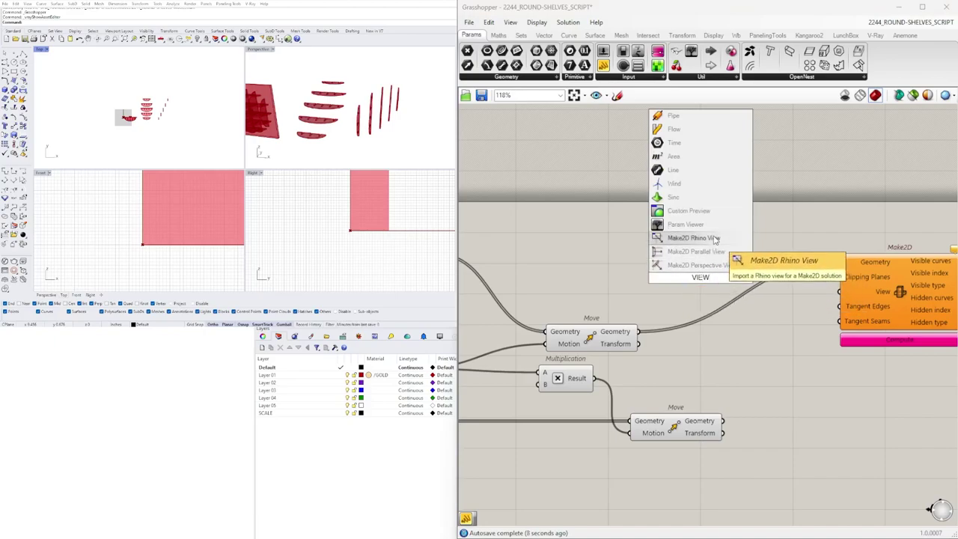
pyautogui.click(711, 238)
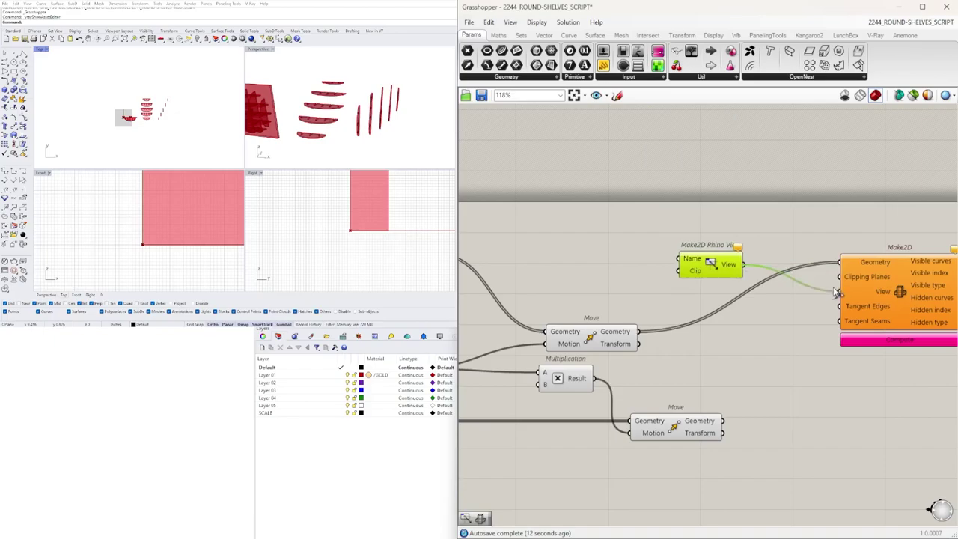
# Step: Add a panel containing TOP, connect it to the Make2D Rhino View's Name input, and place it alongside
pyautogui.doubleClick(594, 261)
pyautogui.write('"TOP')
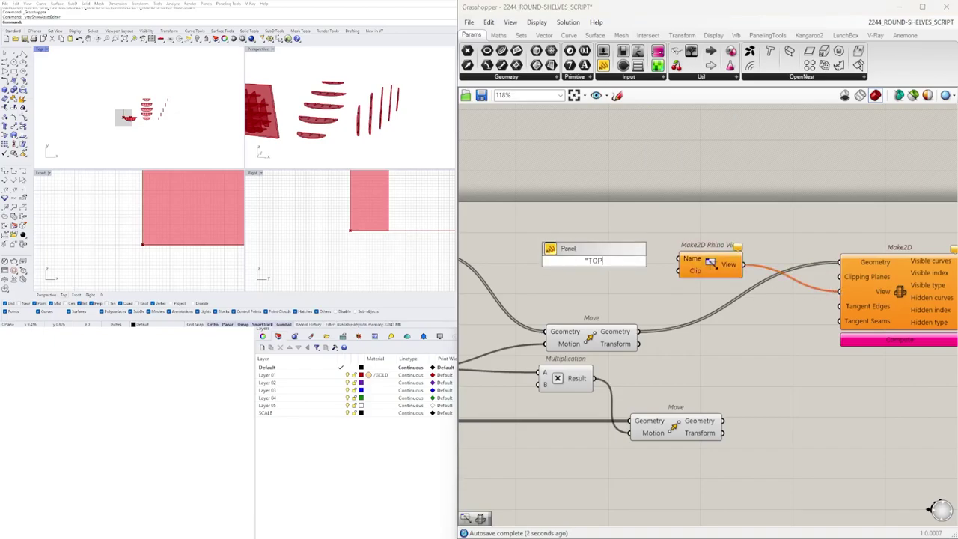
pyautogui.press('Return')
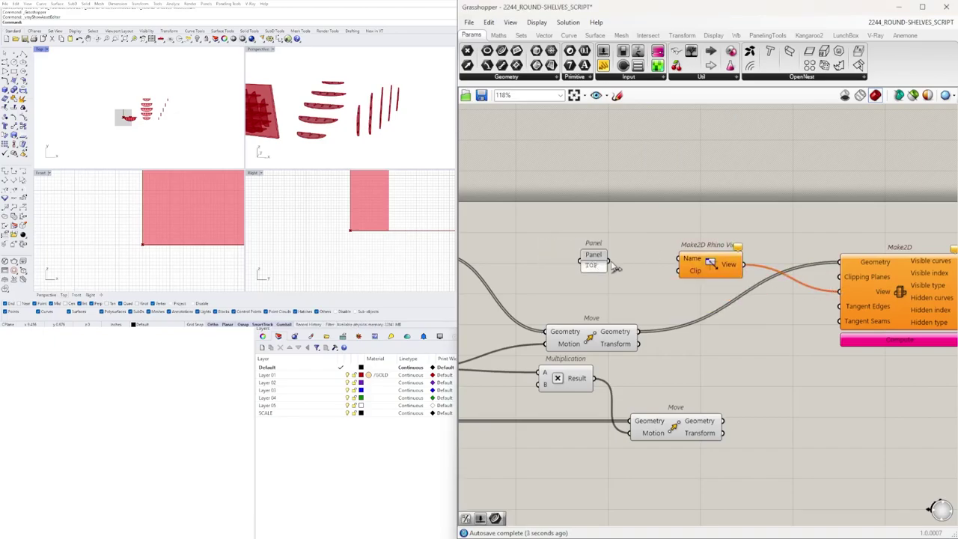
pyautogui.moveTo(657, 260); pyautogui.dragTo(668, 260)
pyautogui.moveTo(593, 255); pyautogui.dragTo(624, 253)
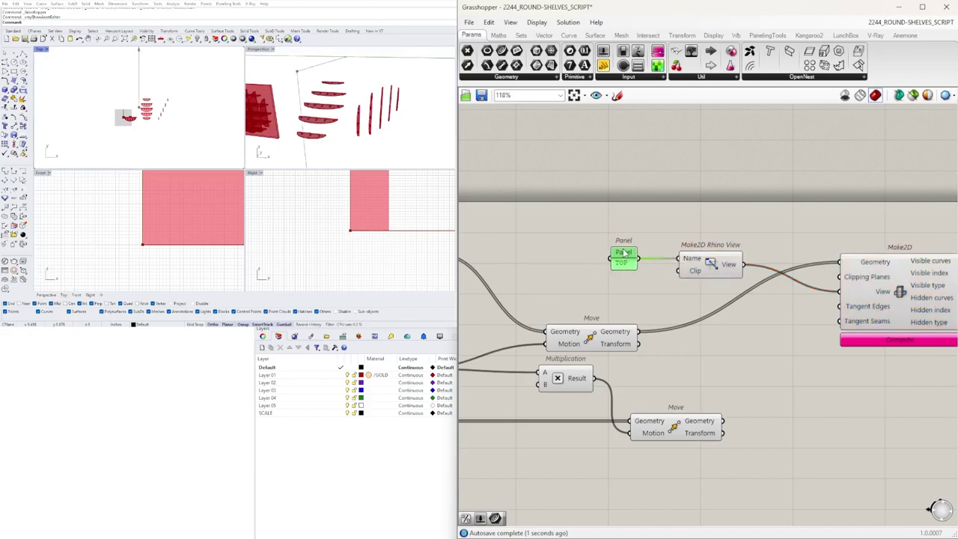
# Step: Compute the Make2D component, connect a new Curve parameter to its Visible curves output, and place the parameter alongside
pyautogui.moveTo(949, 341); pyautogui.dragTo(824, 327, button='right')
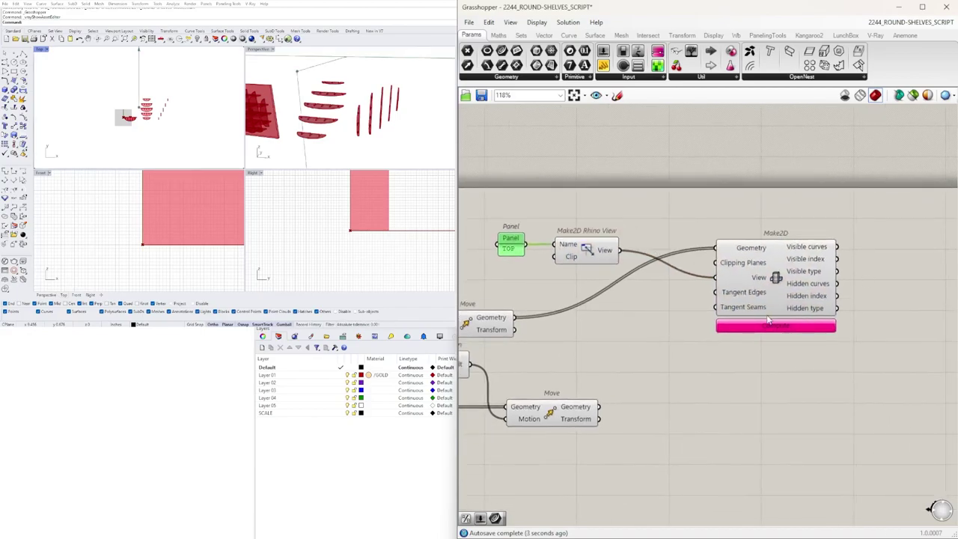
pyautogui.doubleClick(903, 252)
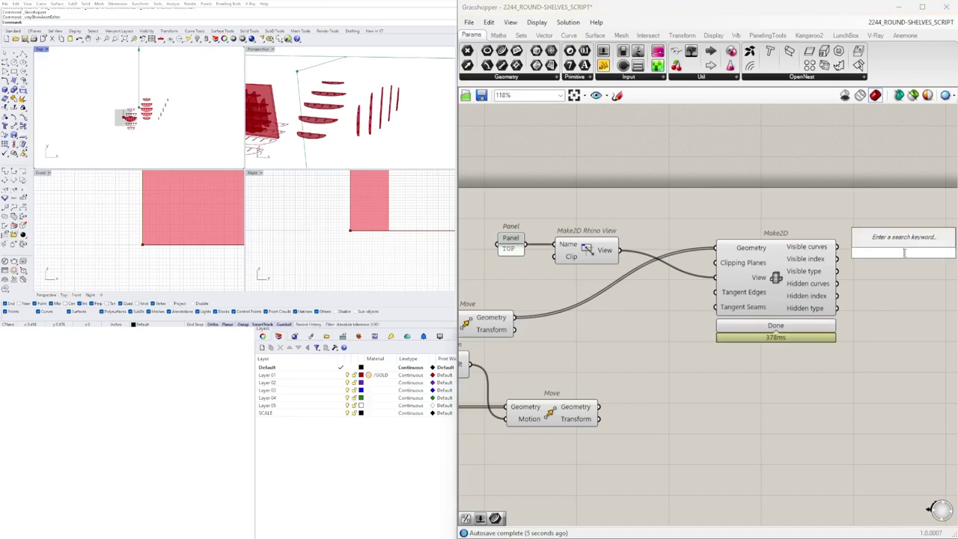
pyautogui.write('CUR')
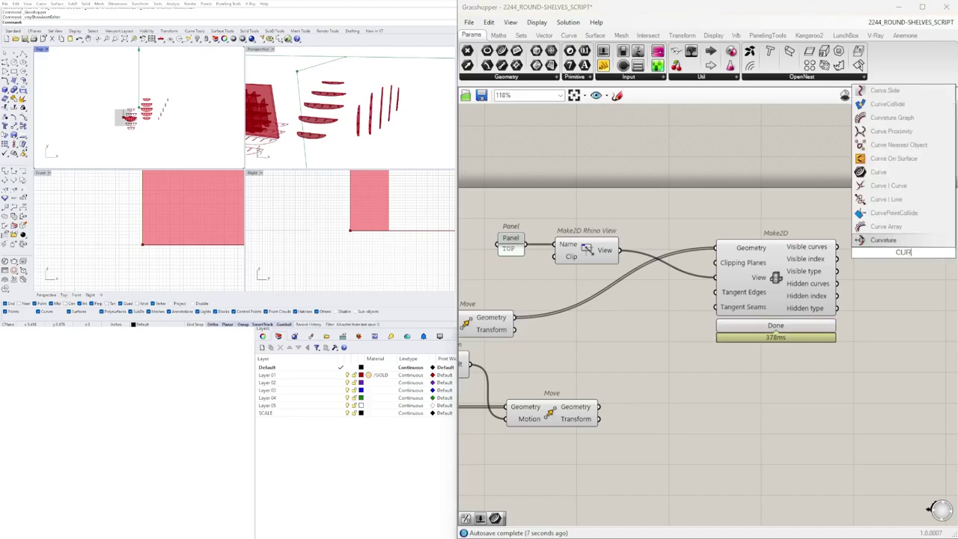
pyautogui.click(864, 178)
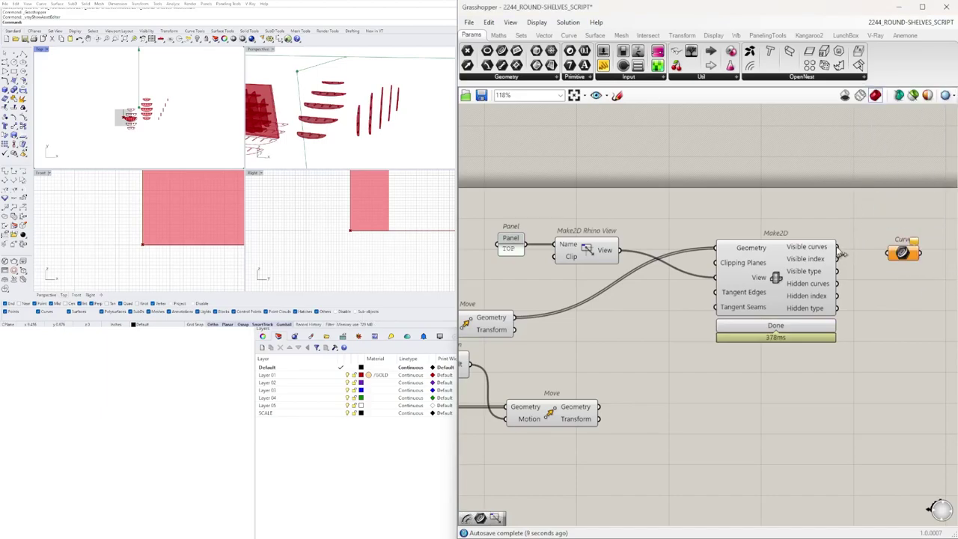
pyautogui.moveTo(902, 256); pyautogui.dragTo(870, 252)
# Step: Turn off the Make2D component's preview and select the Curve parameter
pyautogui.moveTo(792, 393); pyautogui.dragTo(723, 227)
pyautogui.middleClick(755, 218)
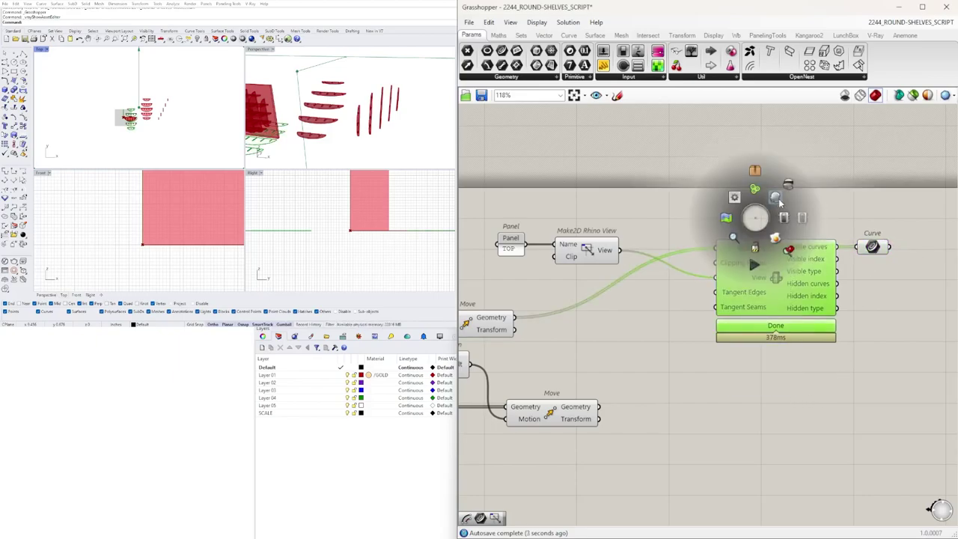
pyautogui.click(792, 187)
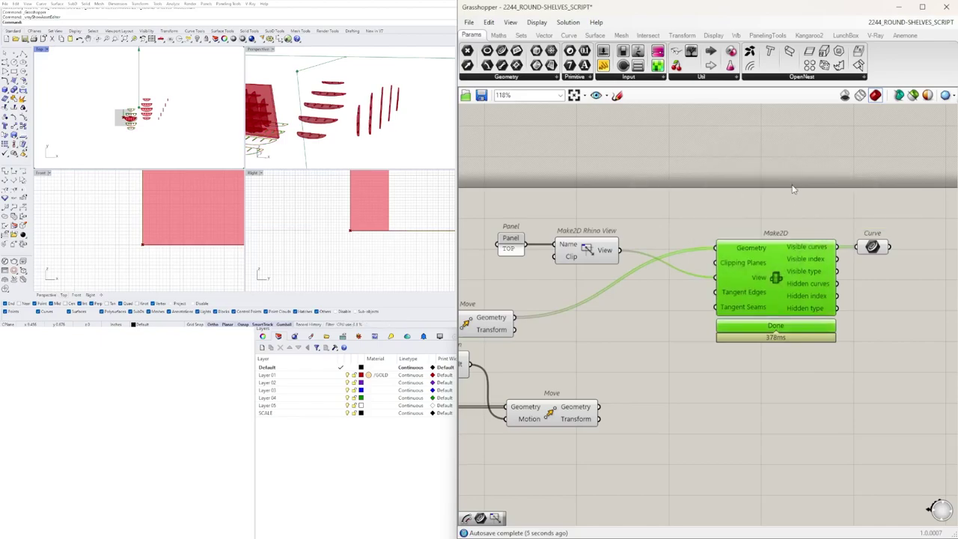
pyautogui.click(872, 247)
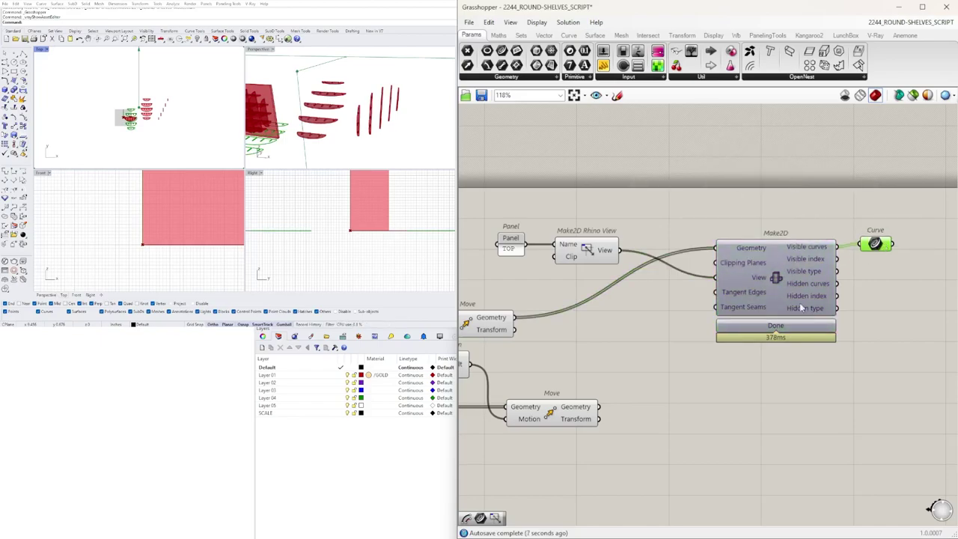
# Step: Delete the two final Move components, their Multiplication, and the Unit X vector with its number slider
pyautogui.moveTo(494, 359); pyautogui.dragTo(755, 313, button='right')
pyautogui.scroll(-3, 752, 312)
pyautogui.moveTo(814, 306); pyautogui.dragTo(837, 303, button='right')
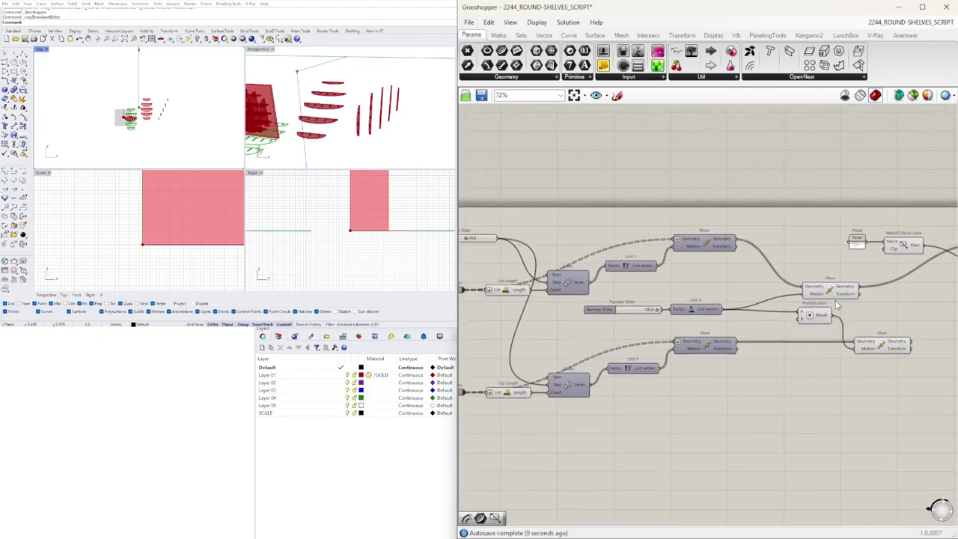
pyautogui.click(830, 292)
pyautogui.moveTo(681, 286); pyautogui.dragTo(877, 282, button='right')
pyautogui.moveTo(728, 318); pyautogui.dragTo(585, 325, button='right')
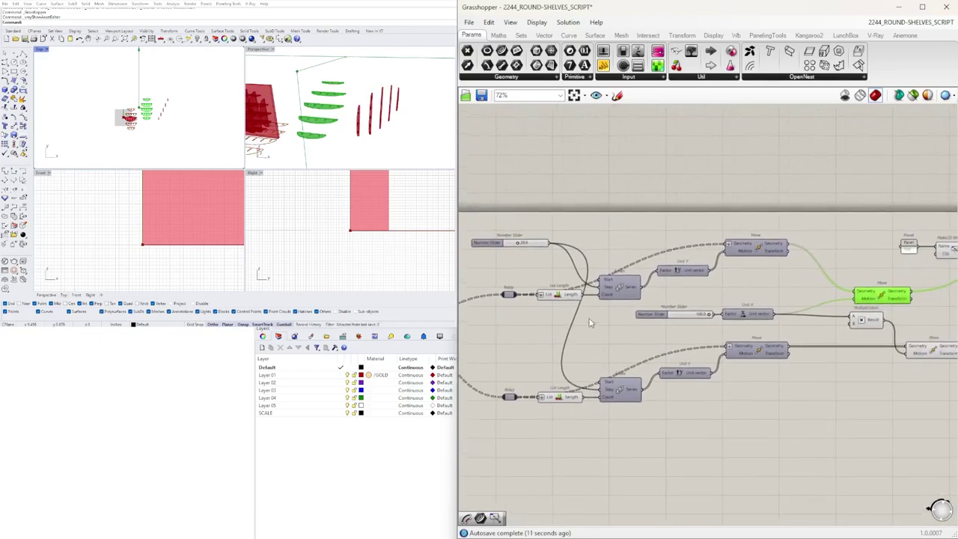
pyautogui.scroll(-1, 608, 314)
pyautogui.moveTo(484, 318); pyautogui.dragTo(647, 303, button='right')
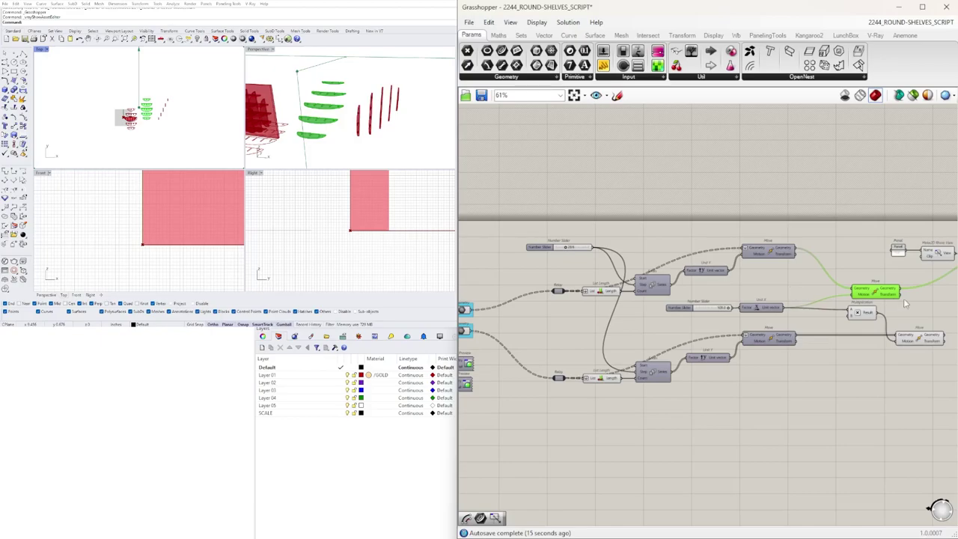
pyautogui.moveTo(904, 298); pyautogui.dragTo(951, 292, button='right')
pyautogui.moveTo(857, 294); pyautogui.dragTo(621, 306, button='right')
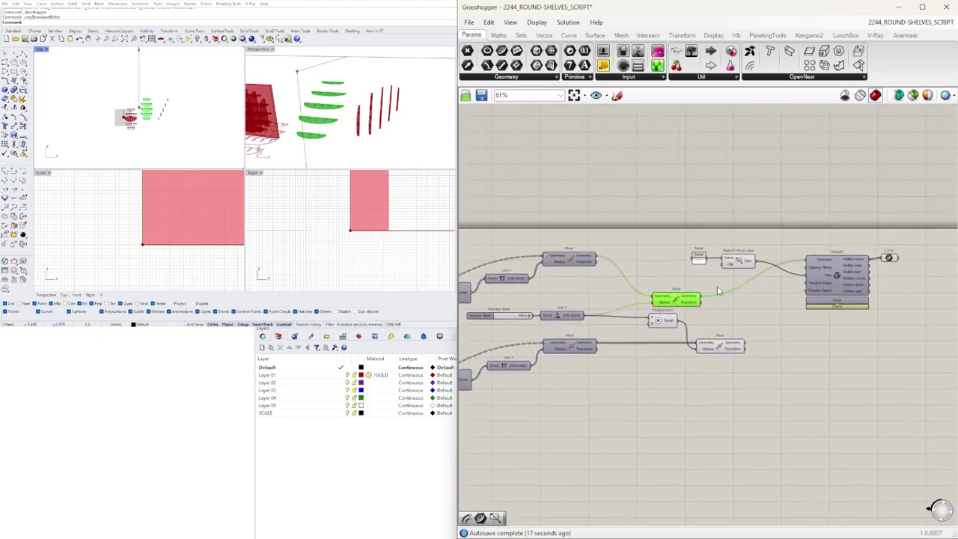
pyautogui.moveTo(679, 300); pyautogui.dragTo(723, 300, button='right')
pyautogui.moveTo(797, 378); pyautogui.dragTo(689, 285)
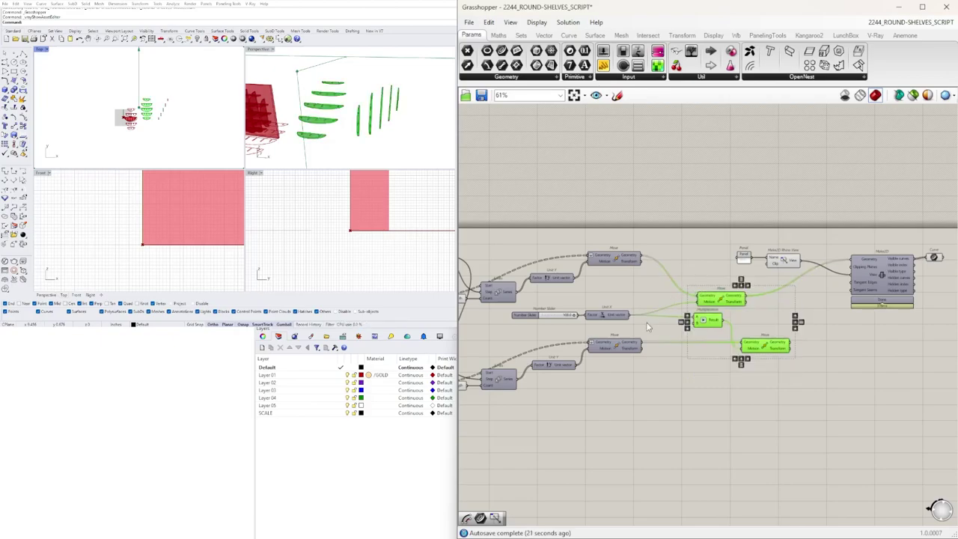
pyautogui.press('Delete')
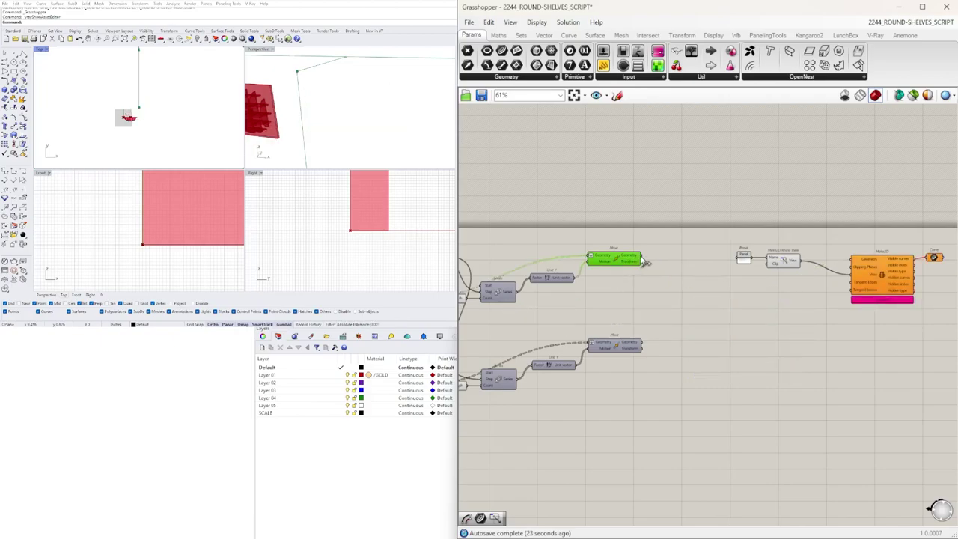
# Step: Connect the upper Move's geometry to the Make2D Geometry input, recompute it, and align the Make2D components beside that Move
pyautogui.moveTo(851, 258); pyautogui.dragTo(851, 259)
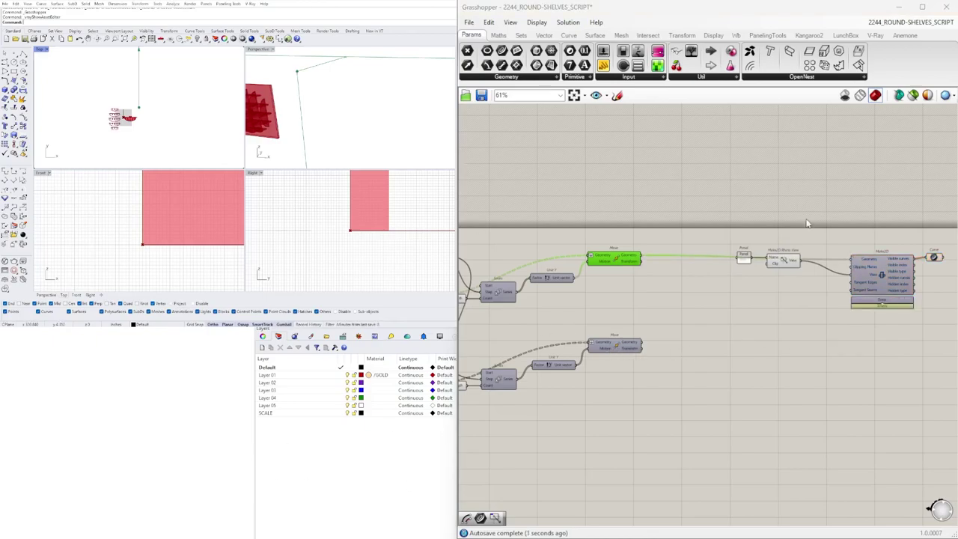
pyautogui.scroll(-3, 874, 285)
pyautogui.moveTo(907, 321); pyautogui.dragTo(593, 265)
pyautogui.scroll(4, 748, 238)
pyautogui.click(670, 254)
pyautogui.moveTo(721, 261); pyautogui.dragTo(769, 274, button='right')
pyautogui.moveTo(797, 298); pyautogui.dragTo(787, 264)
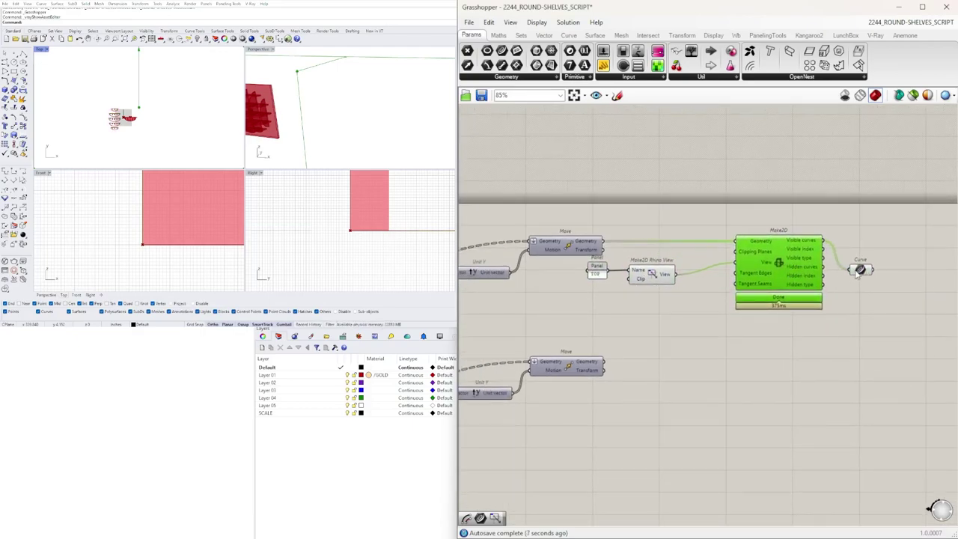
pyautogui.moveTo(860, 271); pyautogui.dragTo(860, 245)
# Step: Duplicate the panel, Make2D Rhino View, Make2D and Curve below the originals and connect the lower Move's geometry to the copy
pyautogui.scroll(-2, 897, 342)
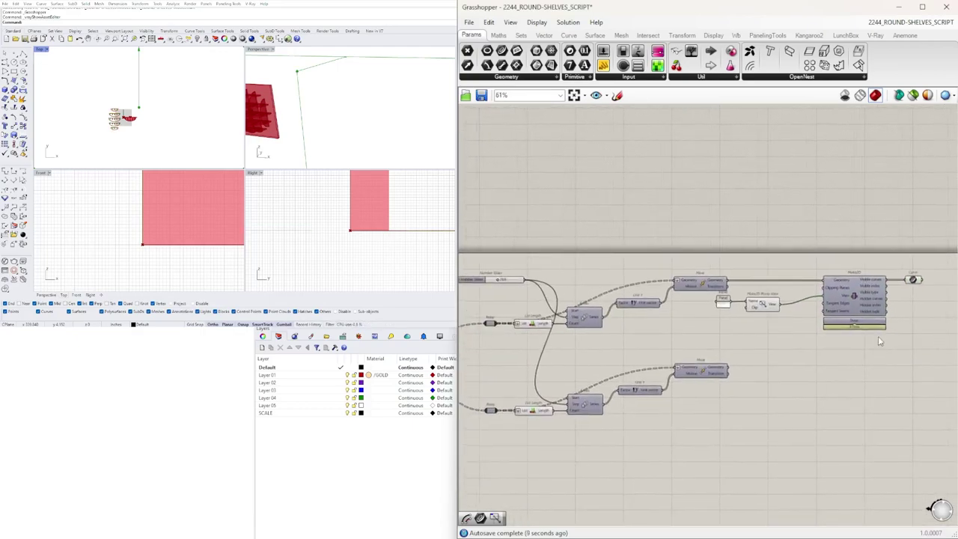
pyautogui.moveTo(926, 327); pyautogui.dragTo(863, 300, button='right')
pyautogui.moveTo(898, 335); pyautogui.dragTo(696, 239)
pyautogui.moveTo(802, 277); pyautogui.dragTo(866, 364)
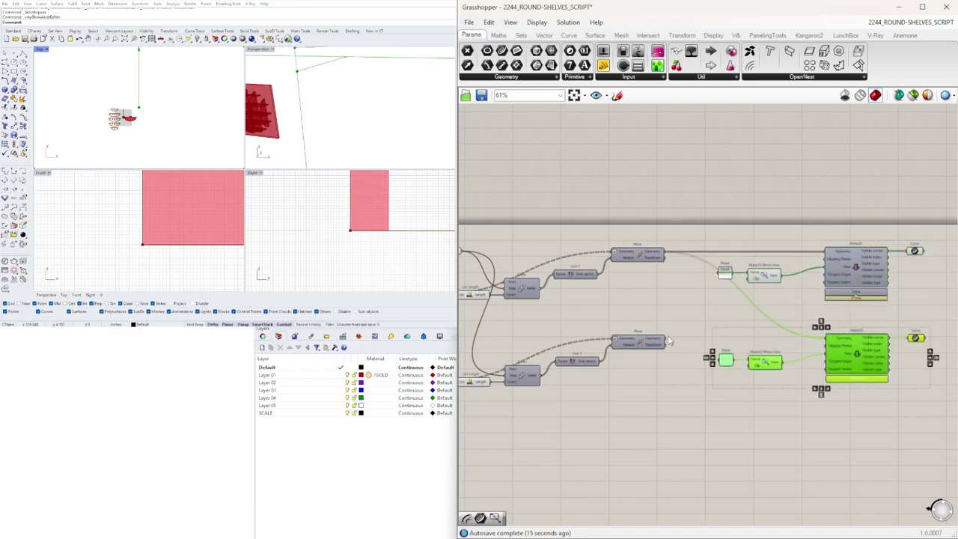
# Step: Set the copied view panel's text to RIGHT and compute the lower Make2D component
pyautogui.scroll(5, 747, 363)
pyautogui.doubleClick(725, 360)
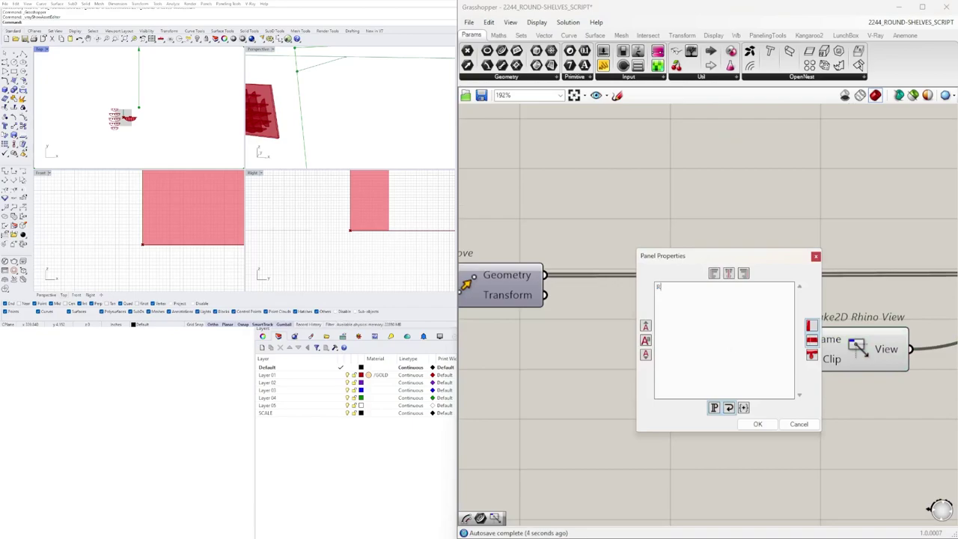
pyautogui.click(757, 424)
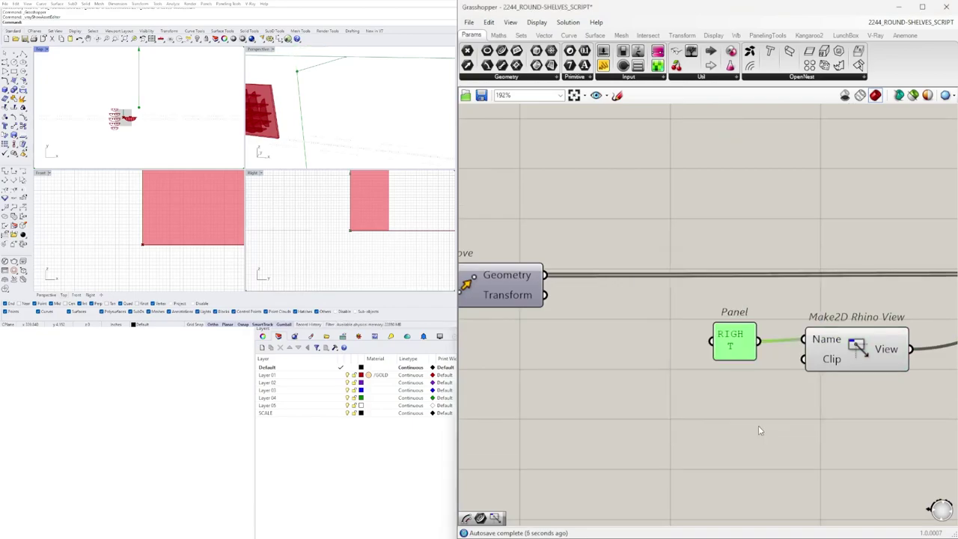
pyautogui.scroll(-3, 758, 424)
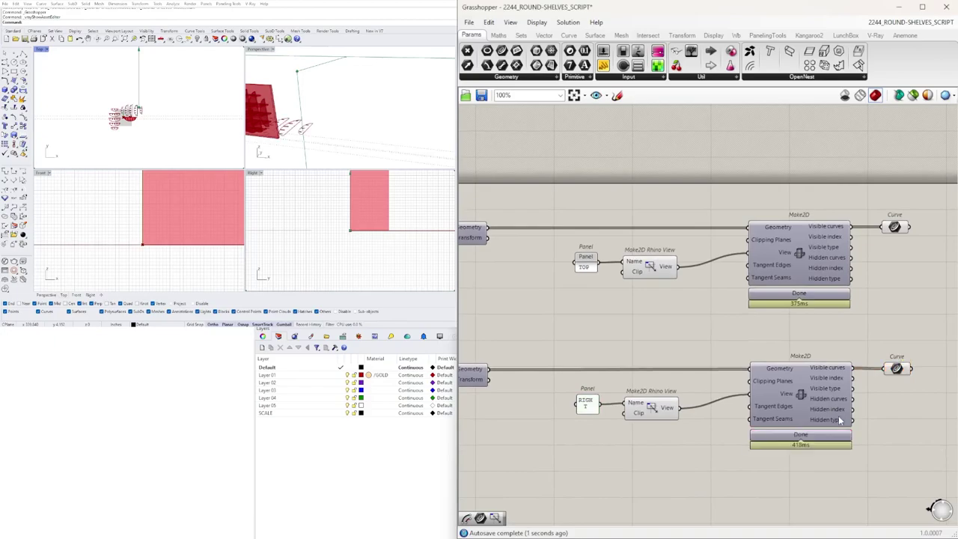
# Step: Turn off the preview of all components from the Geometry parameters through both Make2Ds, excluding the two output Curve parameters
pyautogui.moveTo(838, 415); pyautogui.dragTo(761, 413, button='right')
pyautogui.moveTo(896, 456); pyautogui.dragTo(812, 266)
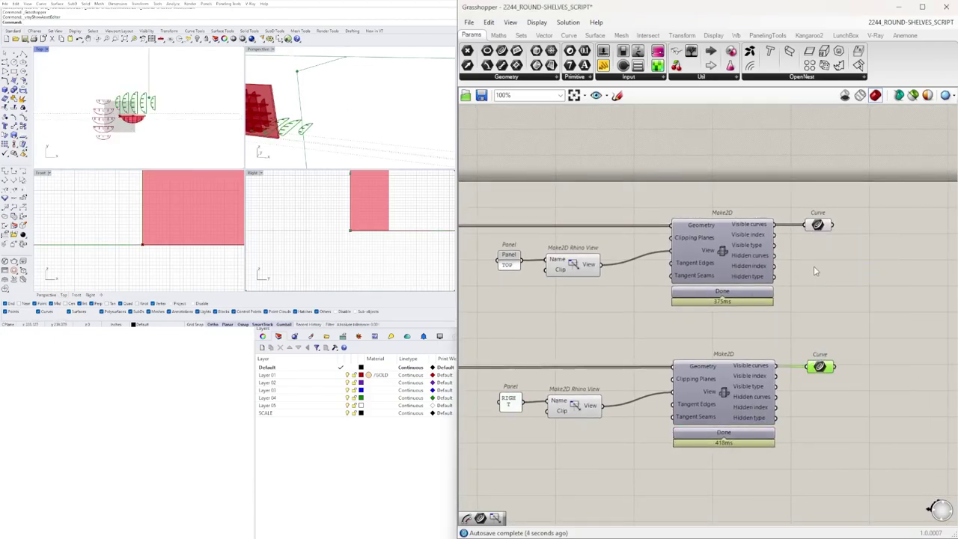
pyautogui.keyDown('shift'); pyautogui.click(817, 226); pyautogui.keyUp('shift')
pyautogui.scroll(-5, 794, 308)
pyautogui.moveTo(855, 374); pyautogui.dragTo(616, 263)
pyautogui.scroll(1, 615, 259)
pyautogui.middleClick(615, 259)
pyautogui.click(648, 228)
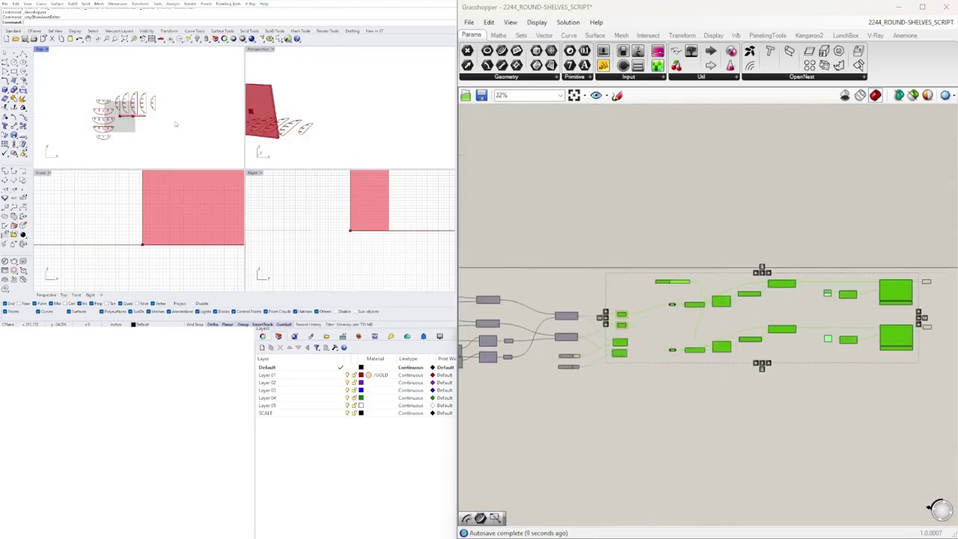
# Step: Bake the outlines from both output Curve parameters into Rhino
pyautogui.scroll(11, 122, 97)
pyautogui.scroll(-12, 124, 97)
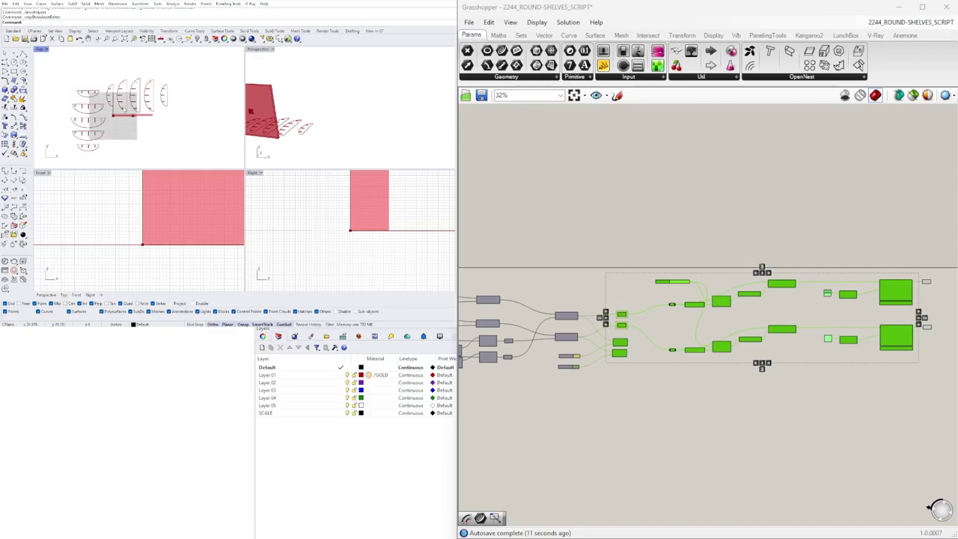
pyautogui.scroll(-1, 792, 258)
pyautogui.moveTo(885, 281); pyautogui.dragTo(769, 297, button='right')
pyautogui.scroll(2, 769, 297)
pyautogui.scroll(3, 769, 297)
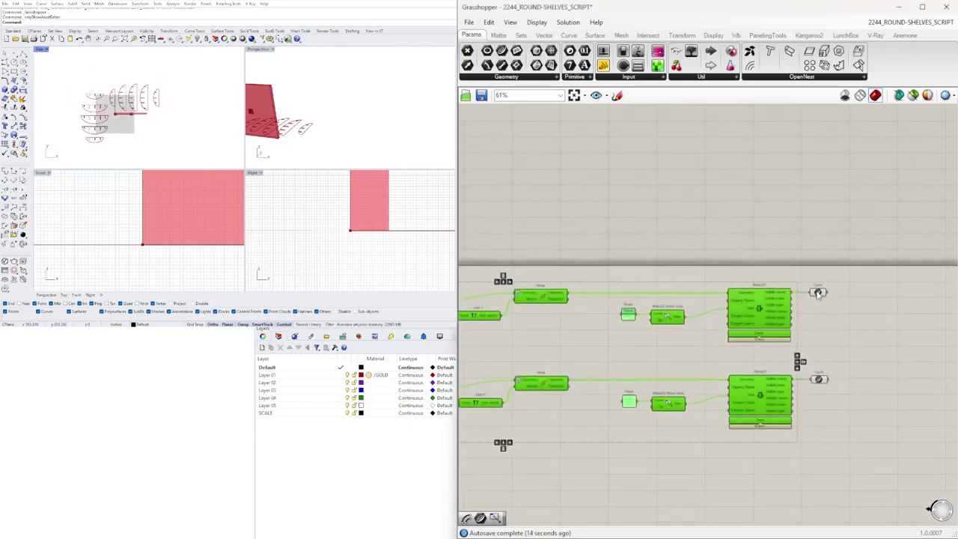
pyautogui.click(818, 292)
pyautogui.keyDown('shift'); pyautogui.click(819, 380); pyautogui.keyUp('shift')
pyautogui.middleClick(818, 344)
pyautogui.click(838, 364)
# Step: Maximize Rhino's Top viewport and move the baked outlines up and away from the model
pyautogui.doubleClick(41, 53)
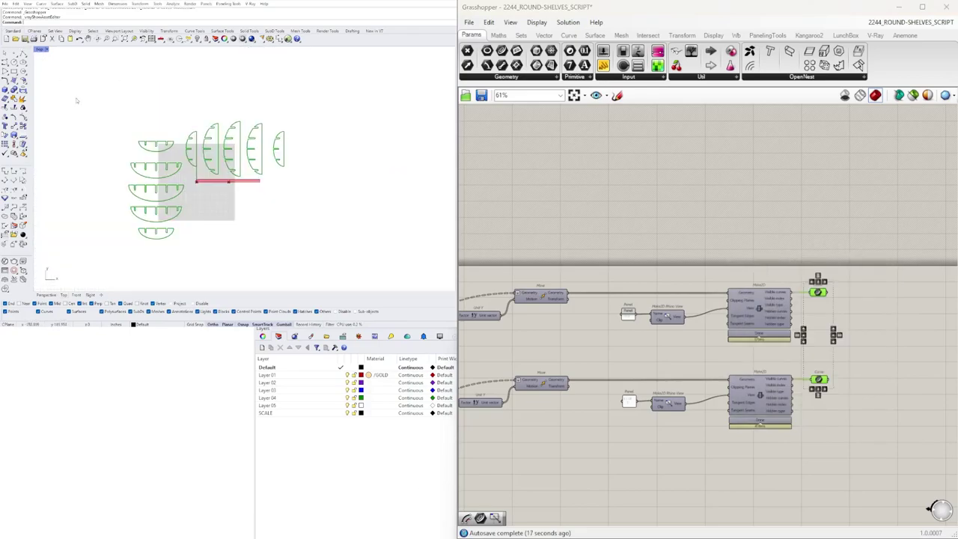
pyautogui.moveTo(224, 190); pyautogui.dragTo(298, 131)
pyautogui.click(366, 184)
pyautogui.scroll(10, 261, 151)
pyautogui.moveTo(394, 184); pyautogui.dragTo(341, 187, button='right')
# Step: Move both groups of Make2D components closer to their Move components on the Grasshopper canvas
pyautogui.scroll(-3, 734, 330)
pyautogui.moveTo(708, 346); pyautogui.dragTo(784, 319, button='right')
pyautogui.scroll(4, 670, 328)
pyautogui.scroll(-1, 697, 347)
pyautogui.moveTo(711, 340); pyautogui.dragTo(699, 363, button='right')
pyautogui.moveTo(851, 323); pyautogui.dragTo(829, 324, button='right')
pyautogui.scroll(-1, 830, 323)
pyautogui.moveTo(902, 330); pyautogui.dragTo(847, 313, button='right')
pyautogui.moveTo(954, 408); pyautogui.dragTo(708, 229)
pyautogui.moveTo(829, 283); pyautogui.dragTo(762, 291)
pyautogui.click(634, 298)
# Step: Place the shared spacing slider between the two branches and set it to 29.9
pyautogui.scroll(3, 627, 290)
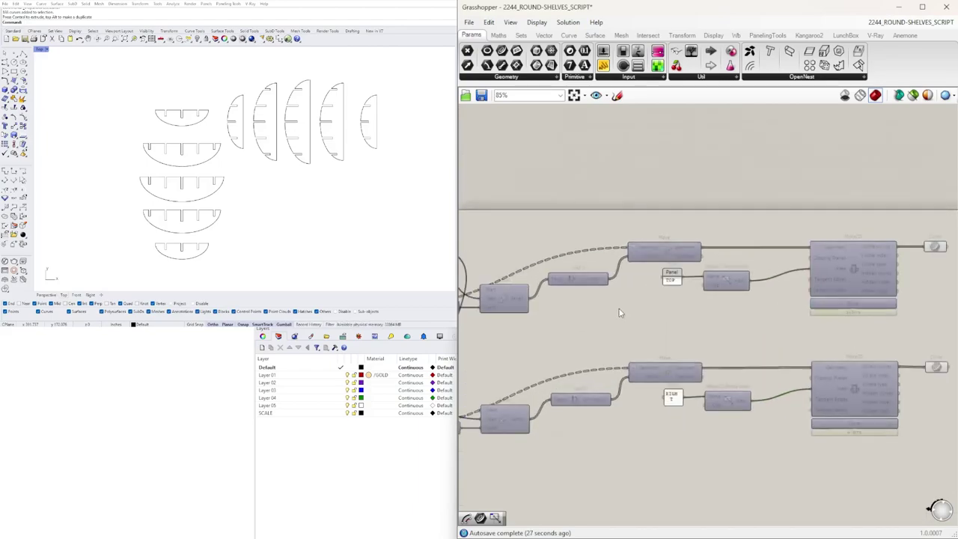
pyautogui.scroll(-2, 903, 372)
pyautogui.moveTo(514, 247); pyautogui.dragTo(504, 330)
pyautogui.scroll(4, 570, 333)
pyautogui.scroll(4, 576, 328)
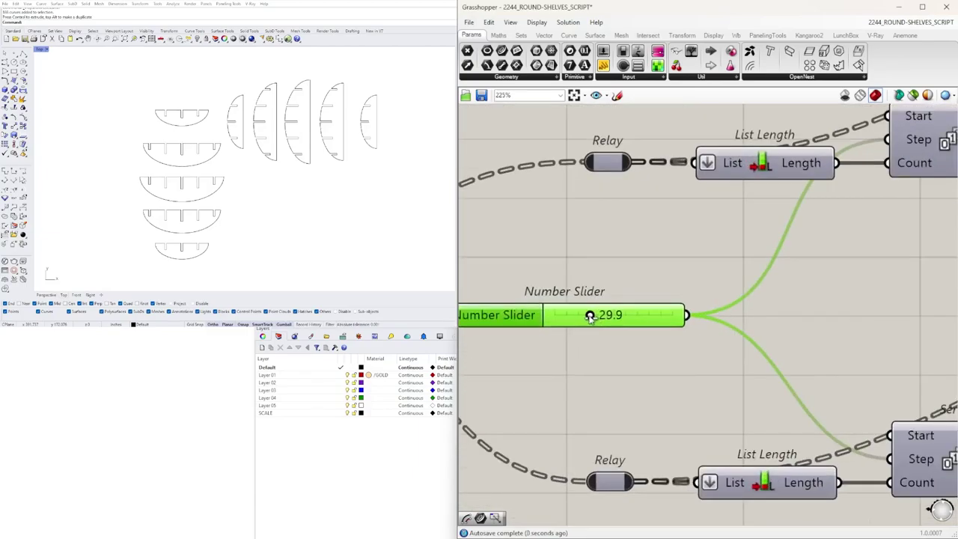
# Step: Delete the baked outlines from Rhino's Top viewport
pyautogui.scroll(-9, 692, 282)
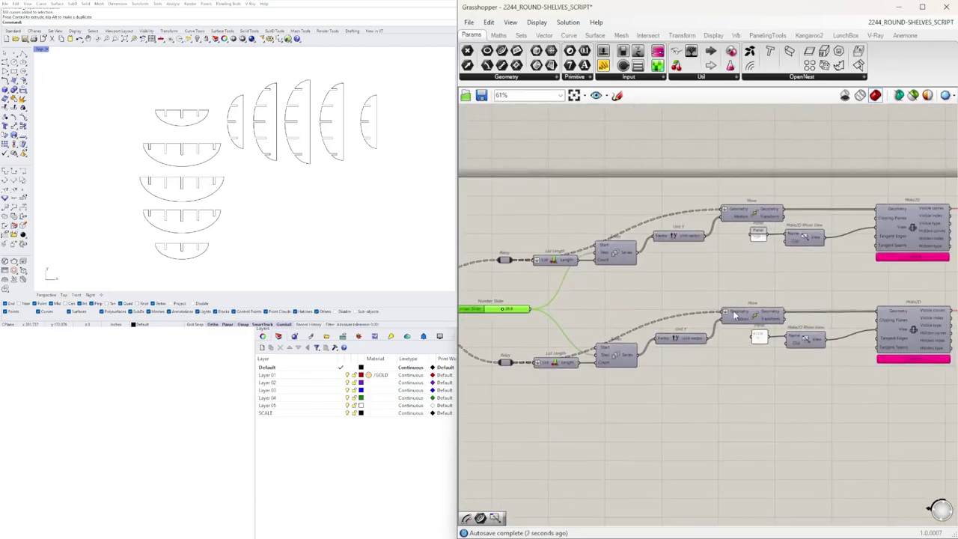
pyautogui.scroll(-3, 239, 86)
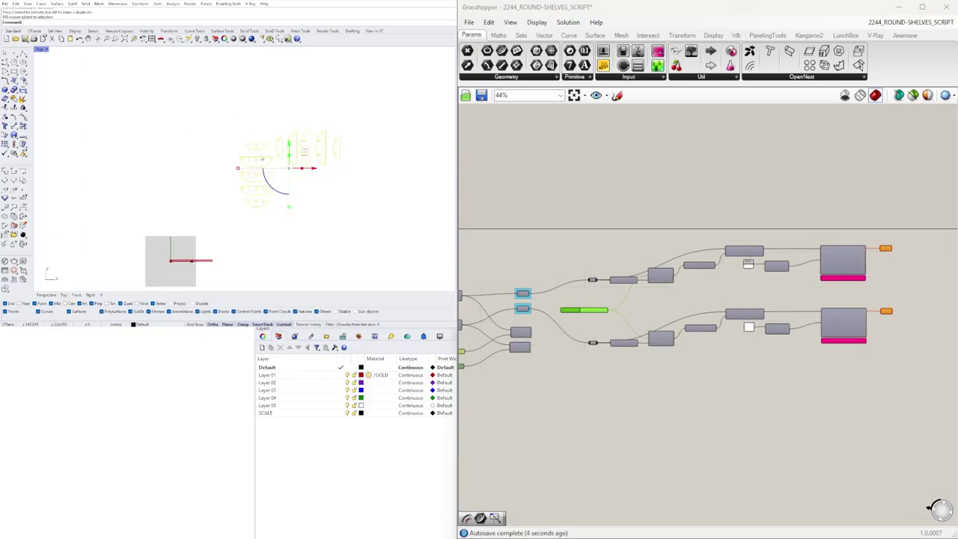
pyautogui.scroll(-5, 260, 156)
pyautogui.scroll(5, 263, 175)
pyautogui.scroll(4, 803, 326)
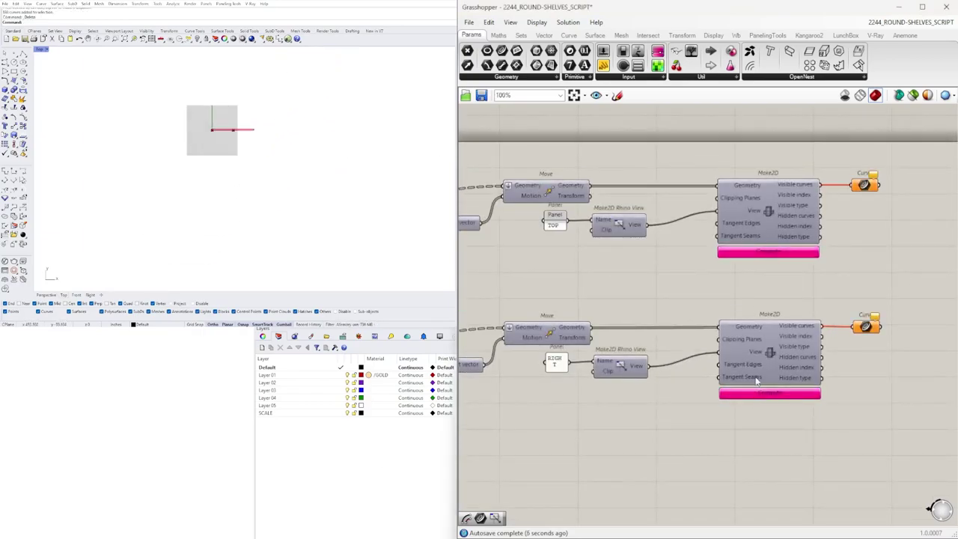
# Step: Set the spacing slider to 38.8 and recompute both Make2D components
pyautogui.moveTo(515, 272); pyautogui.dragTo(691, 291, button='right')
pyautogui.scroll(-3, 703, 310)
pyautogui.scroll(4, 636, 322)
pyautogui.scroll(-10, 268, 164)
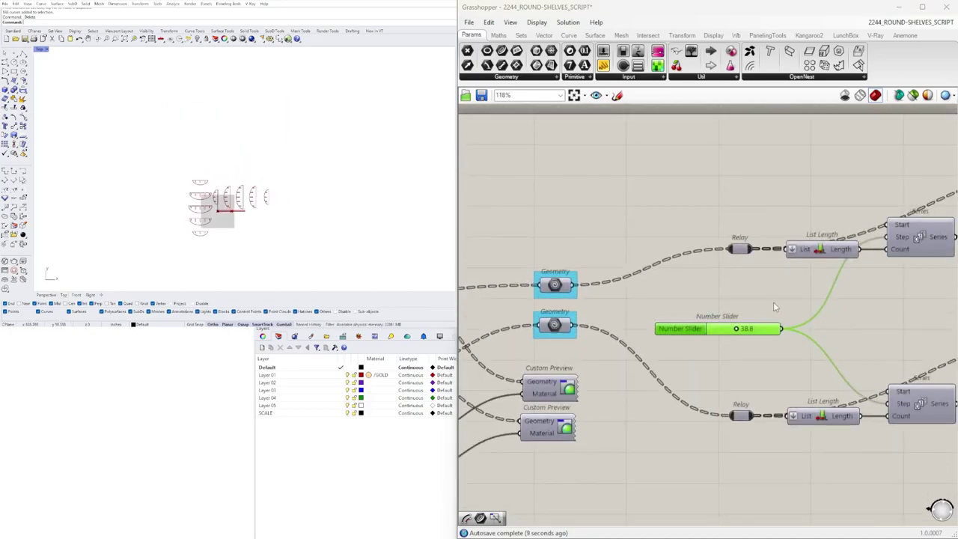
# Step: Turn on the preview of the two Geometry parameters to show the assembled shelf, and turn it off again
pyautogui.scroll(-2, 674, 304)
pyautogui.scroll(4, 589, 325)
pyautogui.moveTo(627, 342); pyautogui.dragTo(582, 239)
pyautogui.middleClick(584, 230)
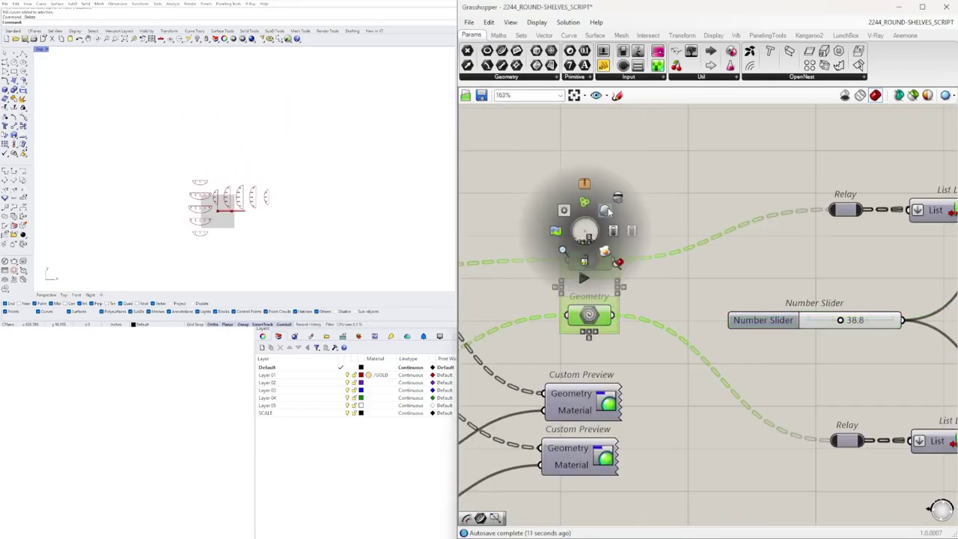
pyautogui.middleClick(606, 226)
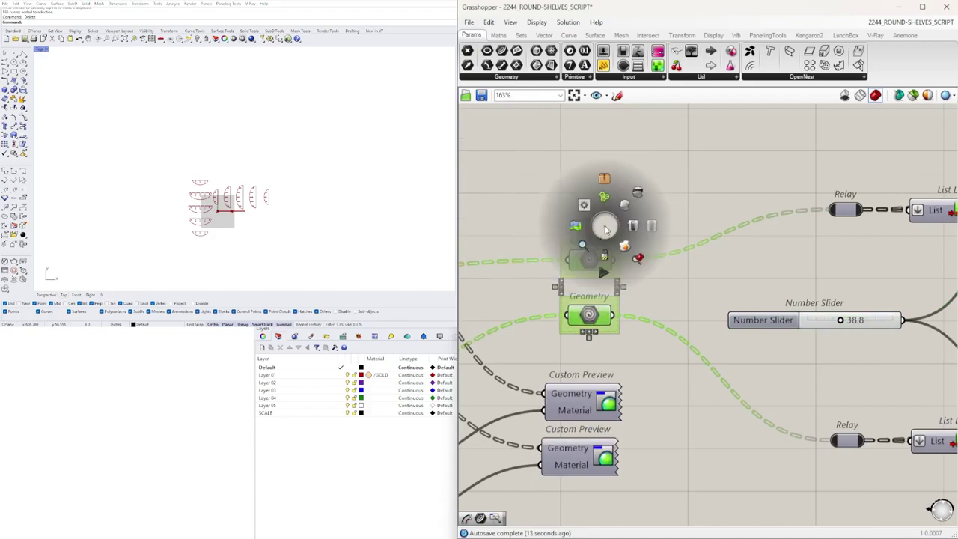
pyautogui.click(624, 208)
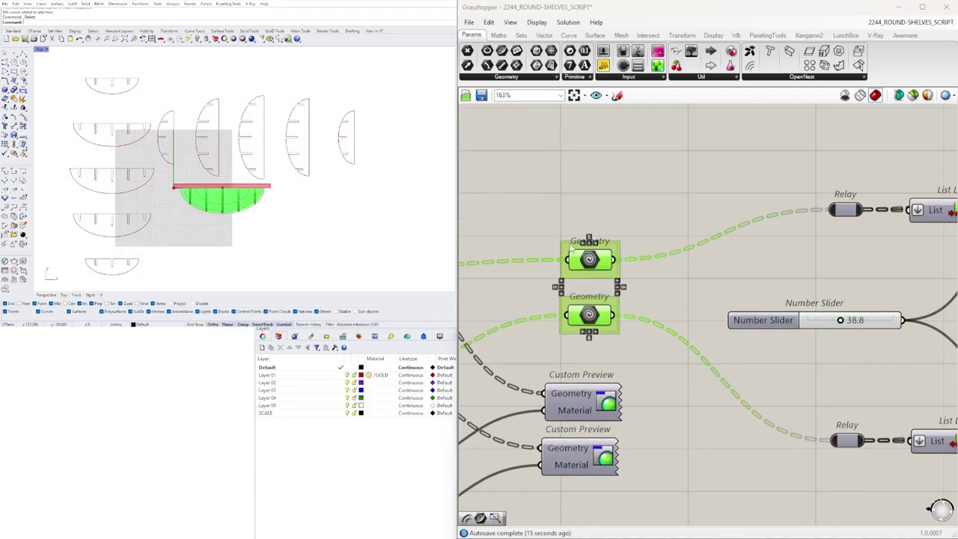
pyautogui.middleClick(606, 211)
pyautogui.click(643, 182)
# Step: Turn on the preview of the upper and lower Move components
pyautogui.scroll(-6, 717, 234)
pyautogui.moveTo(733, 240); pyautogui.dragTo(494, 269, button='right')
pyautogui.scroll(2, 793, 270)
pyautogui.moveTo(624, 390); pyautogui.dragTo(714, 402, button='right')
pyautogui.moveTo(699, 245); pyautogui.dragTo(697, 242)
pyautogui.middleClick(714, 217)
pyautogui.click(725, 218)
# Step: Set the spacing slider feeding both Series components to 24.4
pyautogui.scroll(-2, 333, 143)
pyautogui.moveTo(594, 342); pyautogui.dragTo(836, 344, button='right')
pyautogui.scroll(9, 680, 368)
pyautogui.moveTo(682, 367); pyautogui.dragTo(648, 370)
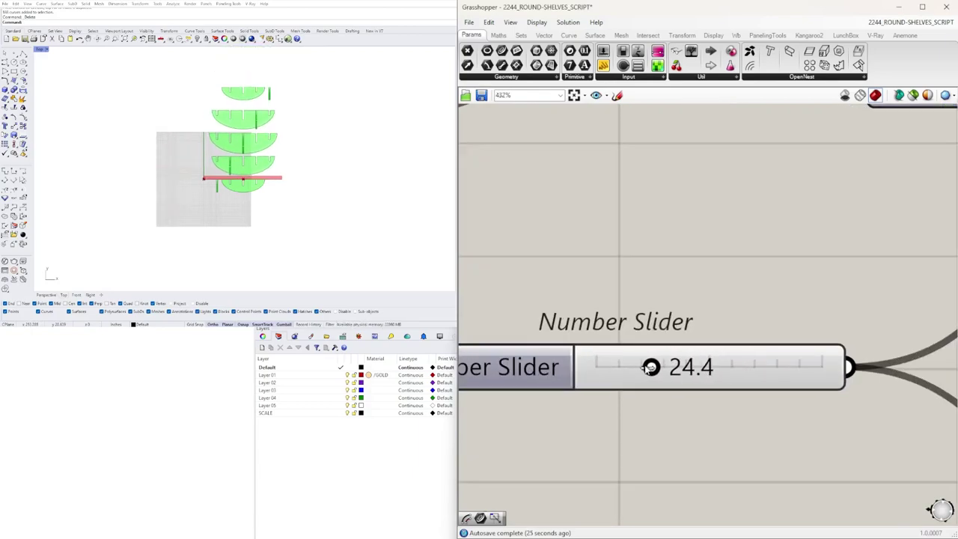
# Step: Recompute both Make2D components for the current spacing
pyautogui.scroll(-6, 711, 306)
pyautogui.moveTo(795, 327); pyautogui.dragTo(631, 348, button='right')
pyautogui.scroll(-5, 791, 347)
pyautogui.click(928, 413)
pyautogui.scroll(4, 887, 397)
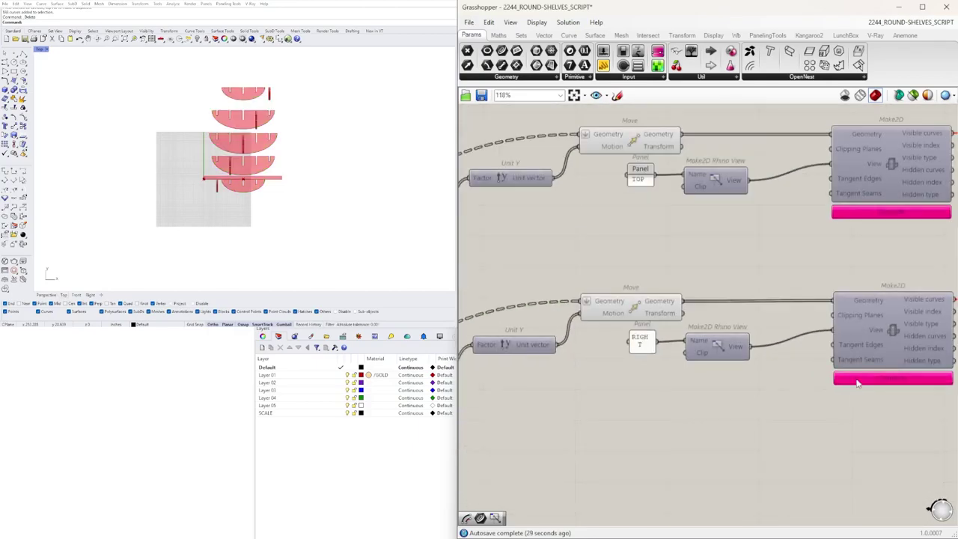
pyautogui.click(891, 377)
# Step: Bake the two Curve parameters holding the visible Make2D curves and move the baked outlines well clear of the previewed ones
pyautogui.scroll(-7, 303, 184)
pyautogui.moveTo(303, 184); pyautogui.dragTo(246, 180, button='right')
pyautogui.scroll(-5, 665, 289)
pyautogui.moveTo(846, 304); pyautogui.dragTo(706, 347, button='right')
pyautogui.scroll(3, 706, 348)
pyautogui.moveTo(705, 347); pyautogui.dragTo(633, 165)
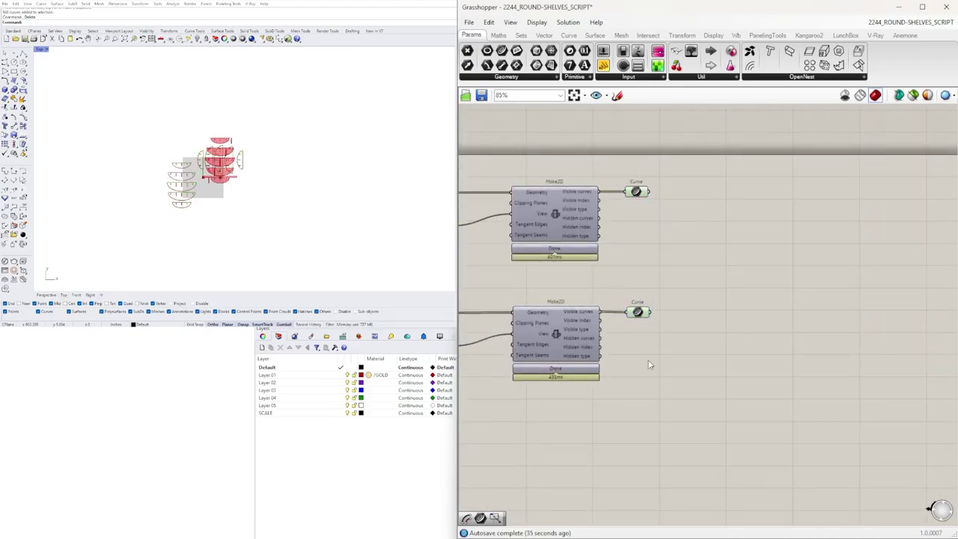
pyautogui.moveTo(698, 361); pyautogui.dragTo(636, 175)
pyautogui.scroll(1, 633, 218)
pyautogui.middleClick(633, 218)
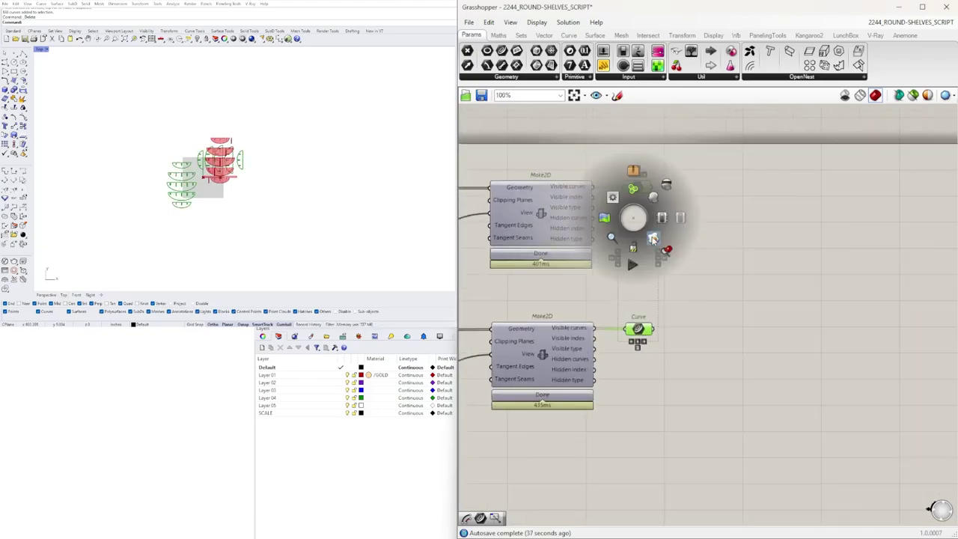
pyautogui.click(653, 238)
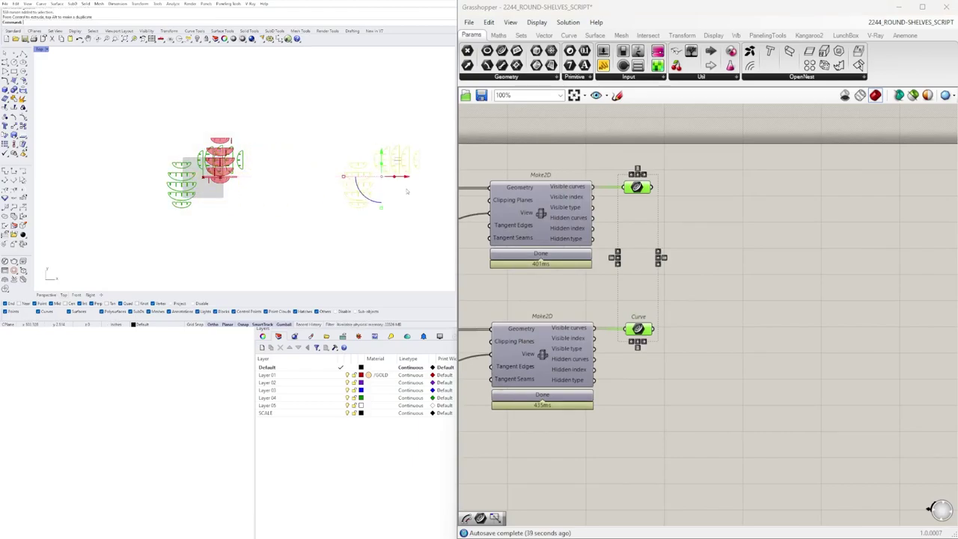
# Step: Deselect the baked outlines and examine them up close in the Top view
pyautogui.click(408, 187)
pyautogui.scroll(8, 408, 173)
pyautogui.scroll(9, 347, 143)
pyautogui.scroll(-9, 347, 143)
pyautogui.scroll(-4, 313, 153)
pyautogui.moveTo(376, 174)
pyautogui.mouseDown(button='right')
pyautogui.moveTo(312, 153)
pyautogui.moveTo(345, 175)
pyautogui.moveTo(369, 168)
pyautogui.mouseUp(button='right')
pyautogui.scroll(-4, 345, 175)
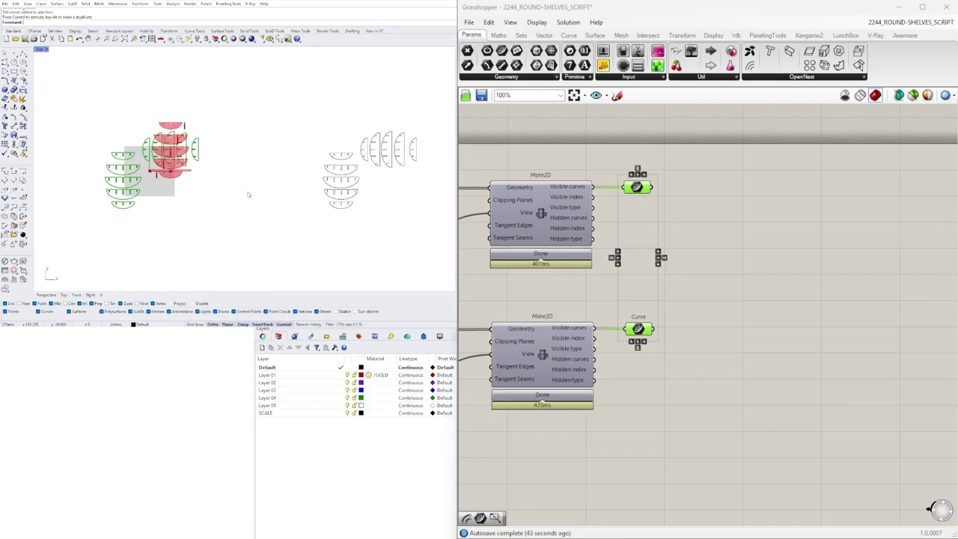
# Step: Move the Relay and List Length pairs together near the Geometry parameters and place the spacing slider below the lower List Length
pyautogui.moveTo(511, 339); pyautogui.dragTo(645, 348, button='right')
pyautogui.scroll(-2, 741, 385)
pyautogui.moveTo(740, 386); pyautogui.dragTo(933, 394, button='right')
pyautogui.moveTo(558, 339); pyautogui.dragTo(631, 339, button='right')
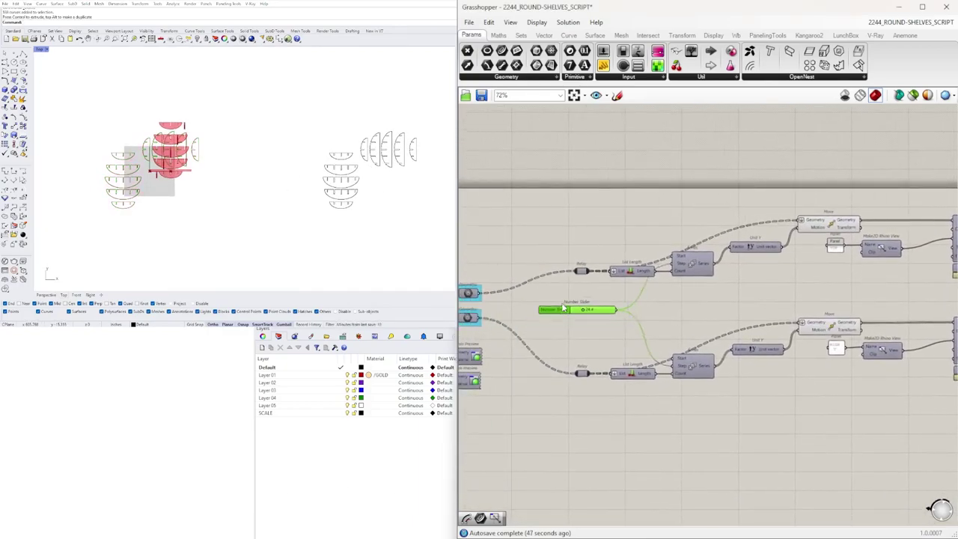
pyautogui.moveTo(571, 280); pyautogui.dragTo(569, 263)
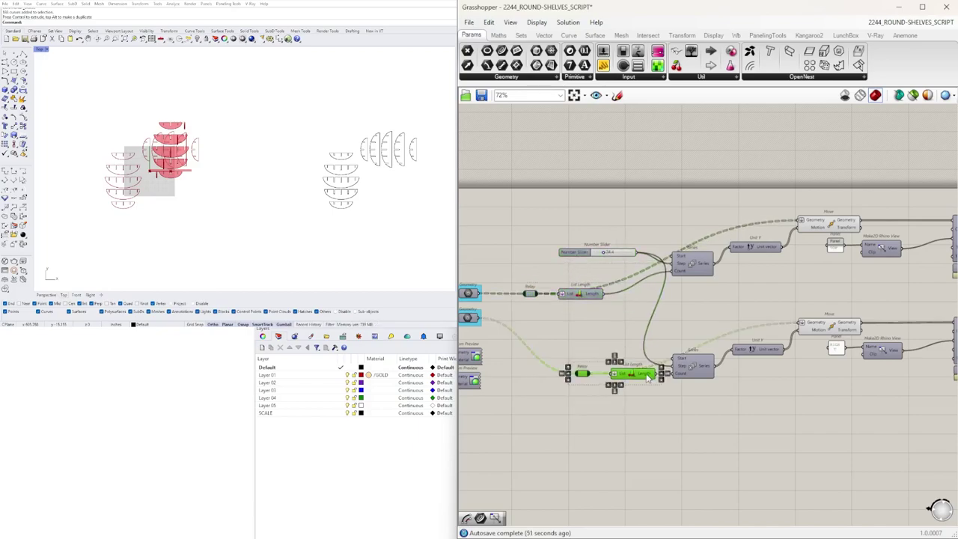
pyautogui.moveTo(648, 380); pyautogui.dragTo(589, 323)
pyautogui.scroll(2, 565, 318)
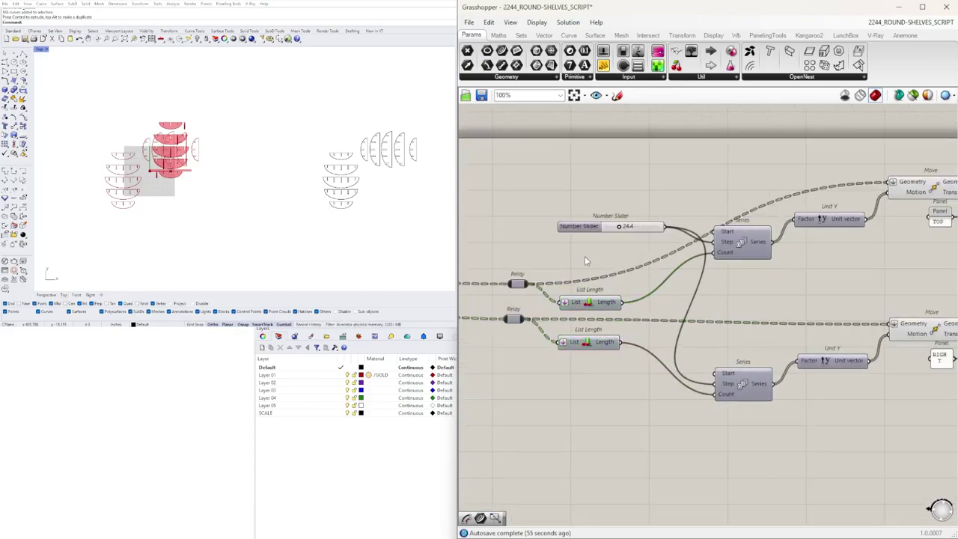
pyautogui.scroll(-2, 586, 260)
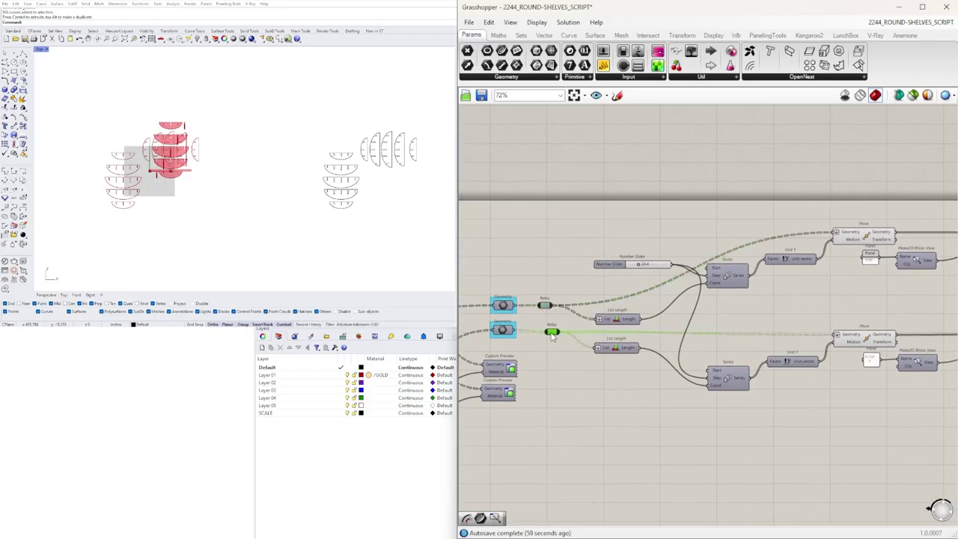
pyautogui.scroll(1, 692, 279)
pyautogui.moveTo(597, 264); pyautogui.dragTo(568, 408)
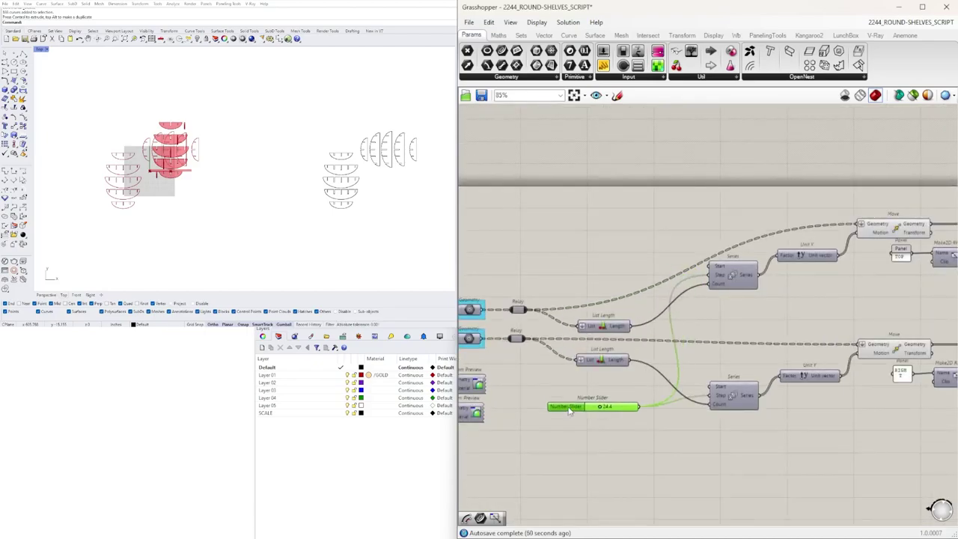
pyautogui.click(611, 428)
# Step: Tighten the layout by bringing the upper and lower Series, Move and Make2D rows closer together, with the slider beside the lower Series
pyautogui.scroll(-2, 749, 428)
pyautogui.moveTo(944, 393); pyautogui.dragTo(794, 398, button='right')
pyautogui.moveTo(868, 340); pyautogui.dragTo(857, 335, button='right')
pyautogui.moveTo(745, 364); pyautogui.dragTo(767, 333, button='right')
pyautogui.scroll(-2, 812, 341)
pyautogui.scroll(2, 829, 320)
pyautogui.moveTo(829, 320)
pyautogui.mouseDown(button='right')
pyautogui.moveTo(870, 319)
pyautogui.moveTo(836, 318)
pyautogui.mouseUp(button='right')
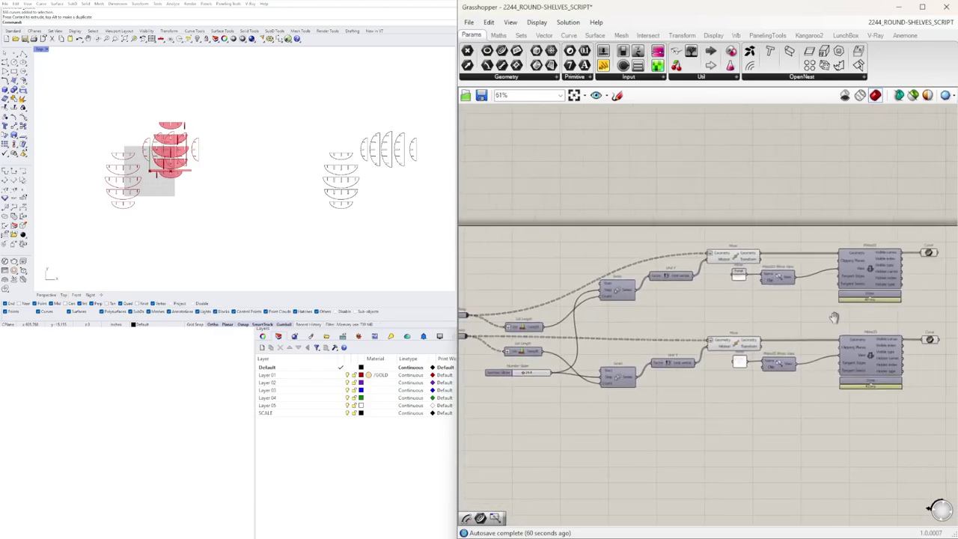
pyautogui.moveTo(827, 283); pyautogui.dragTo(741, 280)
pyautogui.click(671, 322)
pyautogui.moveTo(695, 321); pyautogui.dragTo(829, 314, button='right')
pyautogui.scroll(2, 654, 366)
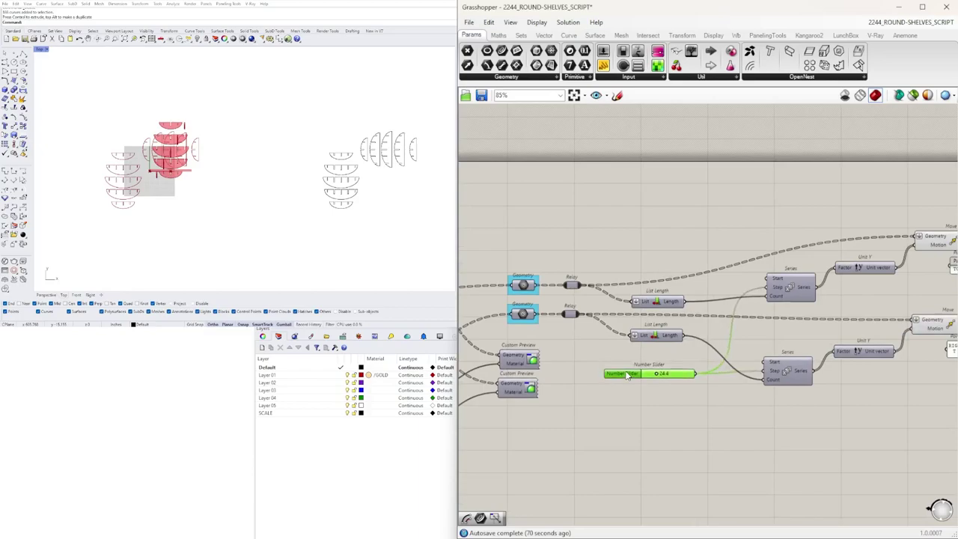
pyautogui.moveTo(568, 428); pyautogui.dragTo(677, 398, button='right')
pyautogui.scroll(-1, 703, 389)
pyautogui.moveTo(817, 376); pyautogui.dragTo(667, 388, button='right')
pyautogui.scroll(-2, 667, 390)
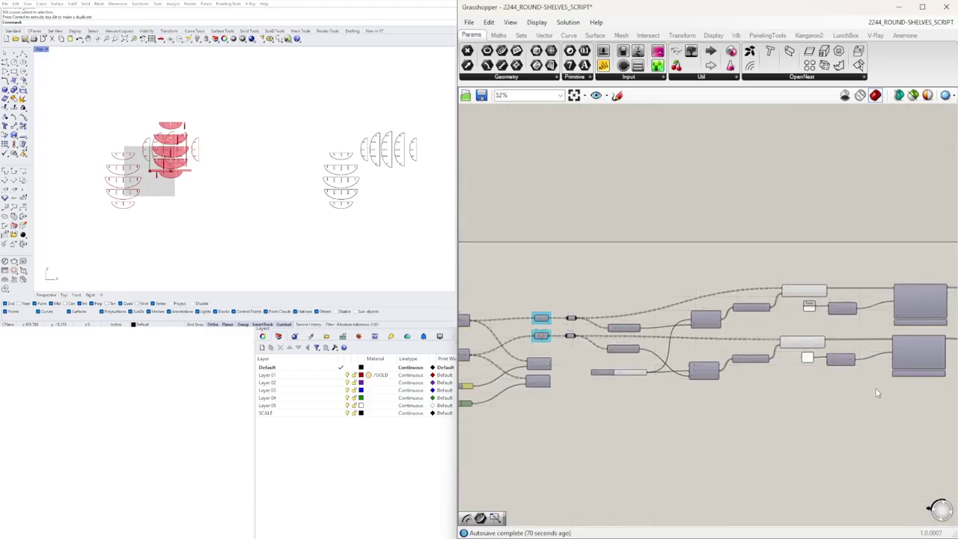
# Step: Turn off the preview of the upper and lower Move components
pyautogui.moveTo(883, 393); pyautogui.dragTo(838, 387, button='right')
pyautogui.scroll(2, 812, 369)
pyautogui.moveTo(816, 400); pyautogui.dragTo(727, 204)
pyautogui.middleClick(748, 214)
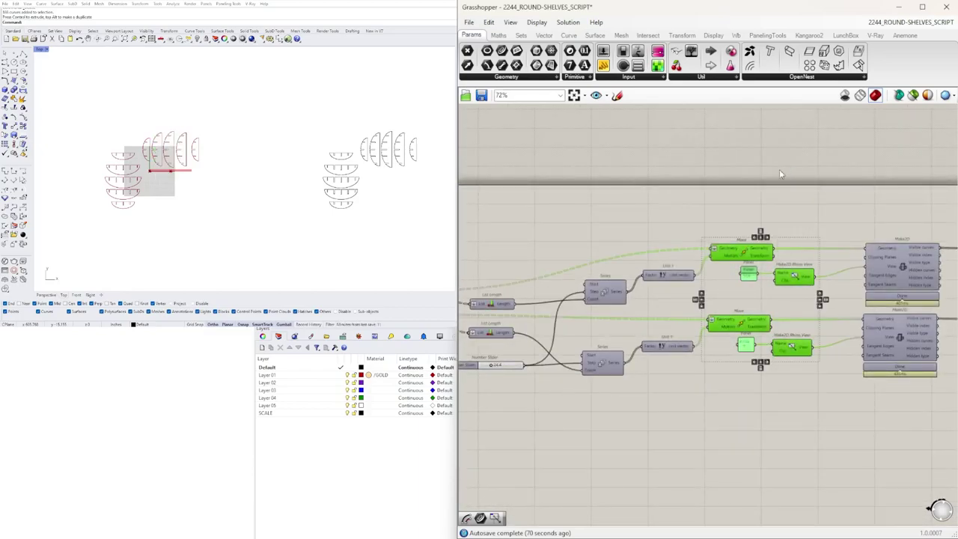
# Step: Switch the Rhino viewport from the maximized Top view to a maximized Perspective view
pyautogui.scroll(5, 162, 178)
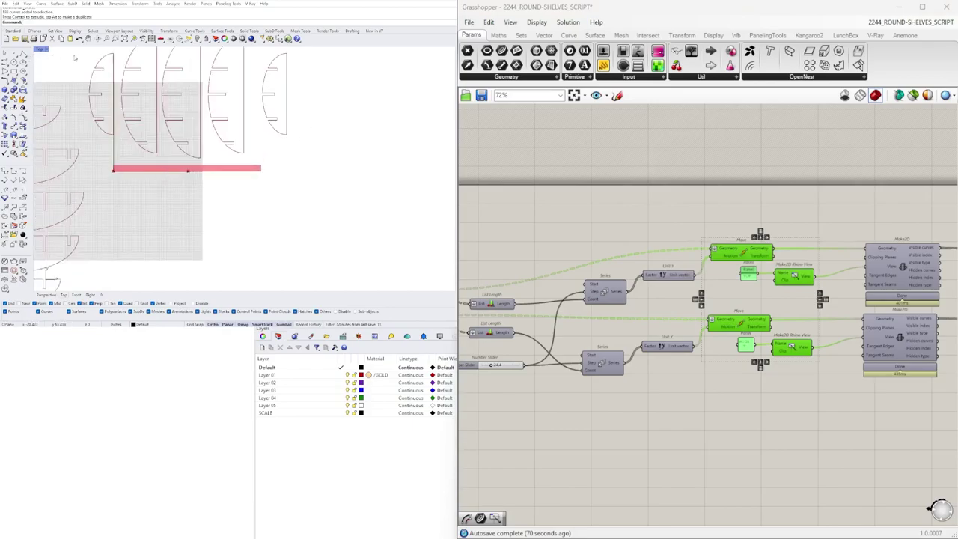
pyautogui.doubleClick(39, 49)
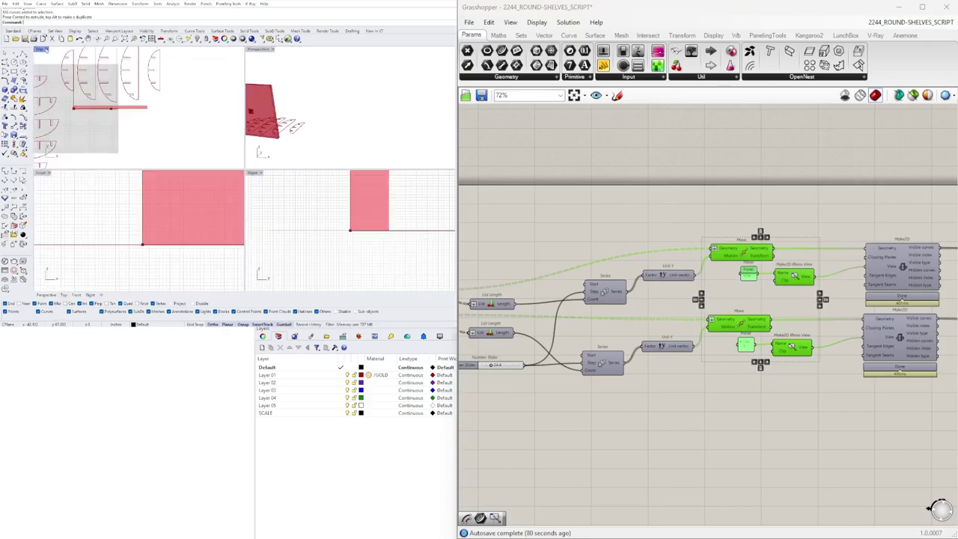
pyautogui.doubleClick(263, 50)
pyautogui.scroll(-6, 793, 311)
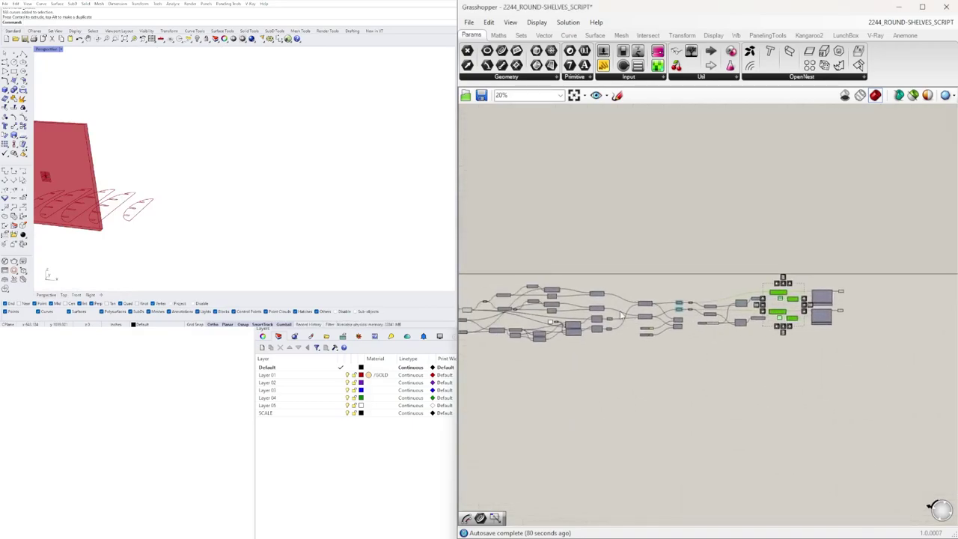
# Step: Turn on the preview of the two Geometry parameters and frame the assembled shelf with its flat outlines in Perspective
pyautogui.scroll(5, 633, 313)
pyautogui.moveTo(791, 229); pyautogui.dragTo(765, 320)
pyautogui.middleClick(765, 303)
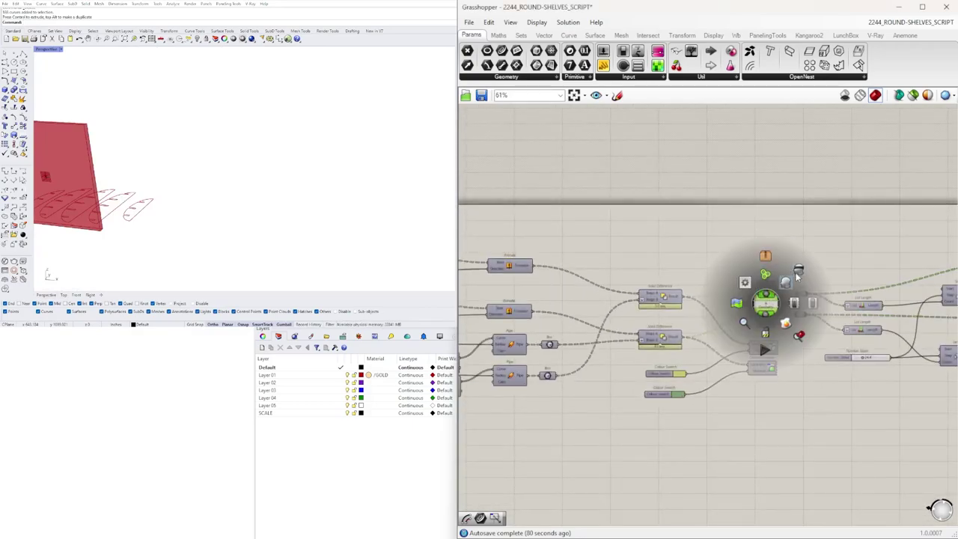
pyautogui.click(798, 274)
pyautogui.keyDown('shift'); pyautogui.moveTo(181, 172); pyautogui.dragTo(339, 167, button='right'); pyautogui.keyUp('shift')
pyautogui.click(625, 242)
pyautogui.moveTo(228, 142); pyautogui.dragTo(326, 107, button='right')
pyautogui.scroll(3, 594, 351)
pyautogui.scroll(-2, 593, 351)
# Step: Set the highlighted number slider that controls the distance between the shelf slats to 11.35
pyautogui.moveTo(478, 386); pyautogui.dragTo(867, 402, button='right')
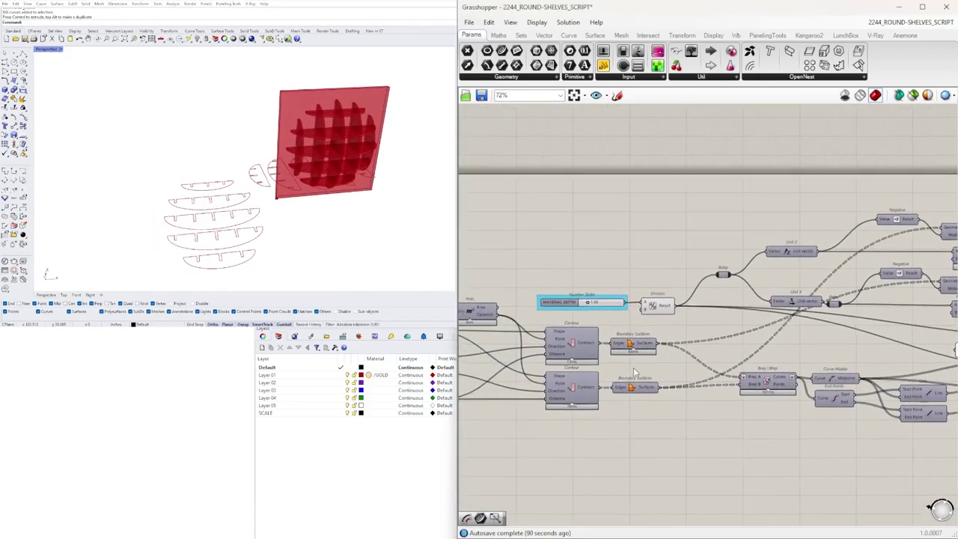
pyautogui.moveTo(475, 407); pyautogui.dragTo(617, 410, button='right')
pyautogui.scroll(5, 541, 402)
pyautogui.scroll(5, 540, 402)
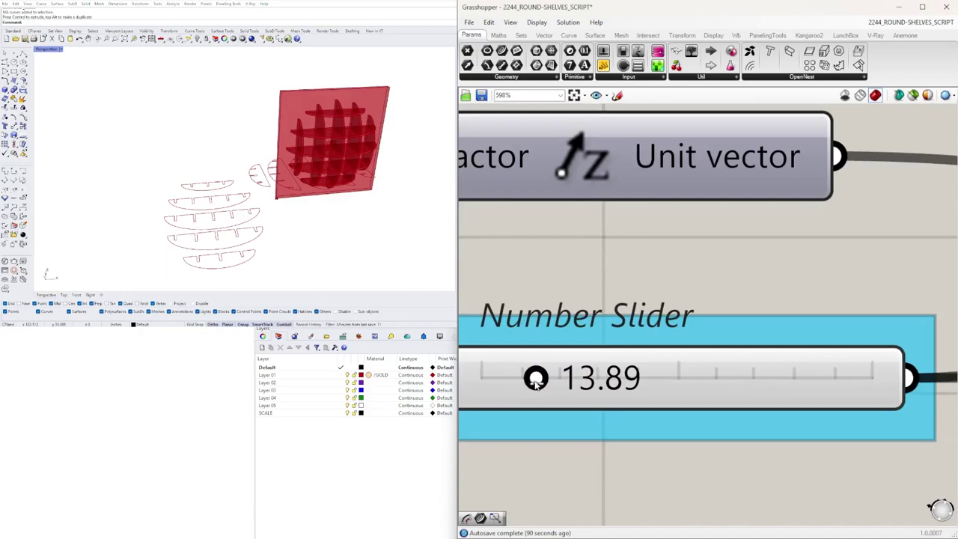
pyautogui.moveTo(550, 385); pyautogui.dragTo(526, 394)
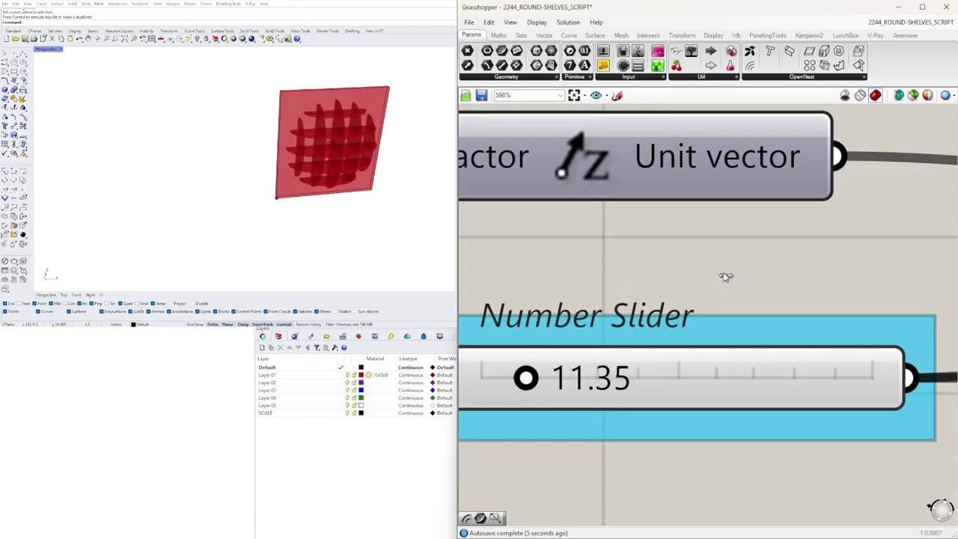
# Step: Recompute the lower and upper Make2D components to update the cutting outlines for the denser shelf
pyautogui.scroll(-12, 724, 274)
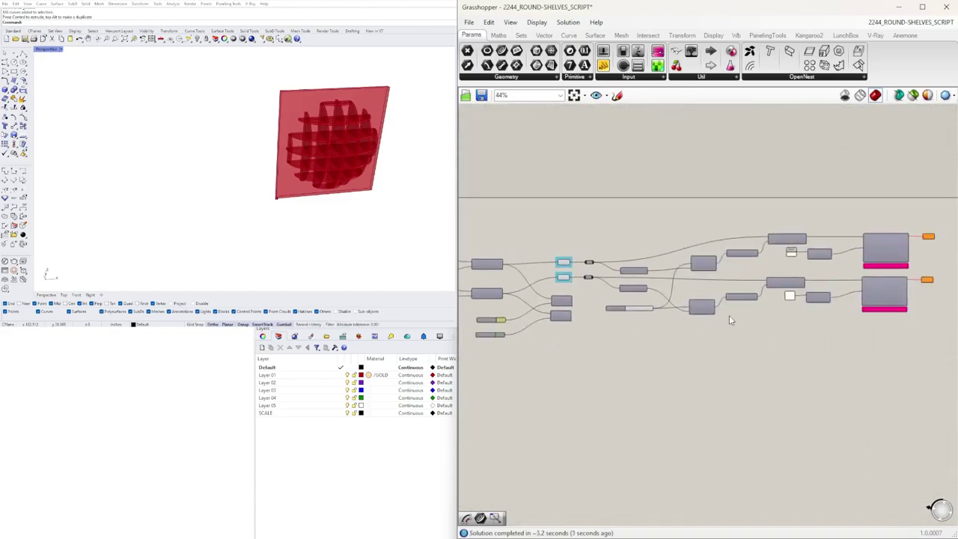
pyautogui.scroll(6, 737, 311)
pyautogui.click(754, 343)
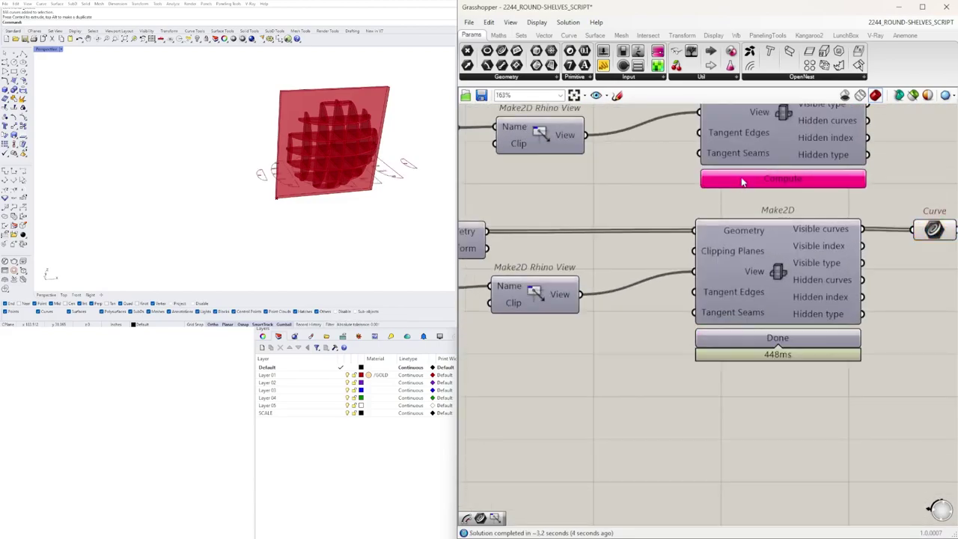
pyautogui.click(740, 176)
pyautogui.moveTo(317, 197); pyautogui.dragTo(182, 211, button='right')
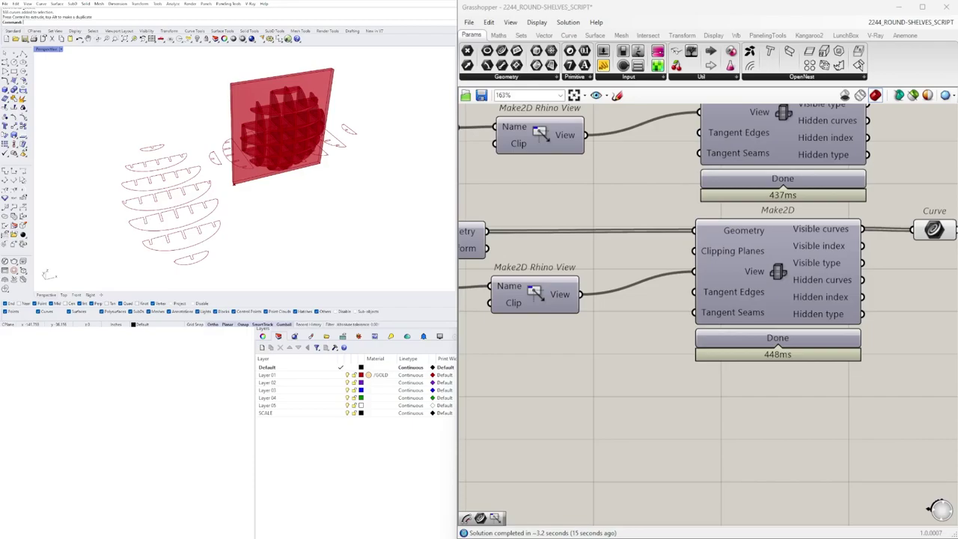